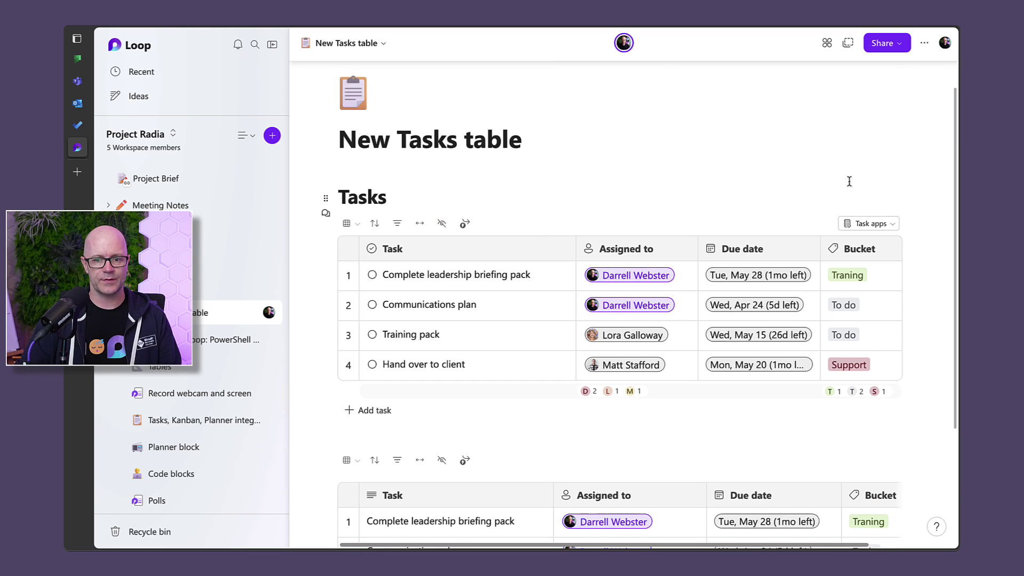
- Switch the Tasks table to Board view, then back to Table view
scroll(666, 320, "down", 3)
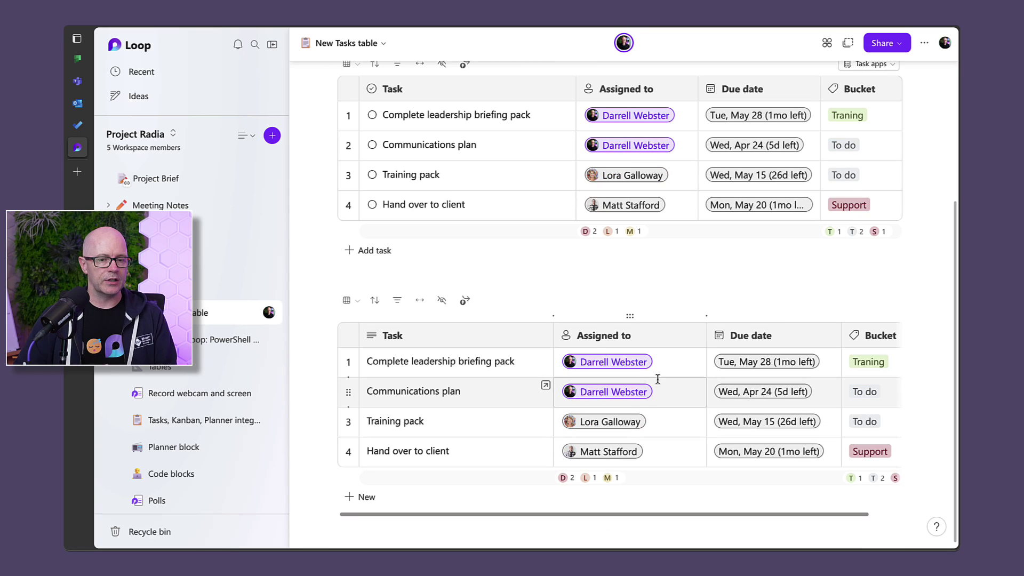
scroll(597, 300, "up", 3)
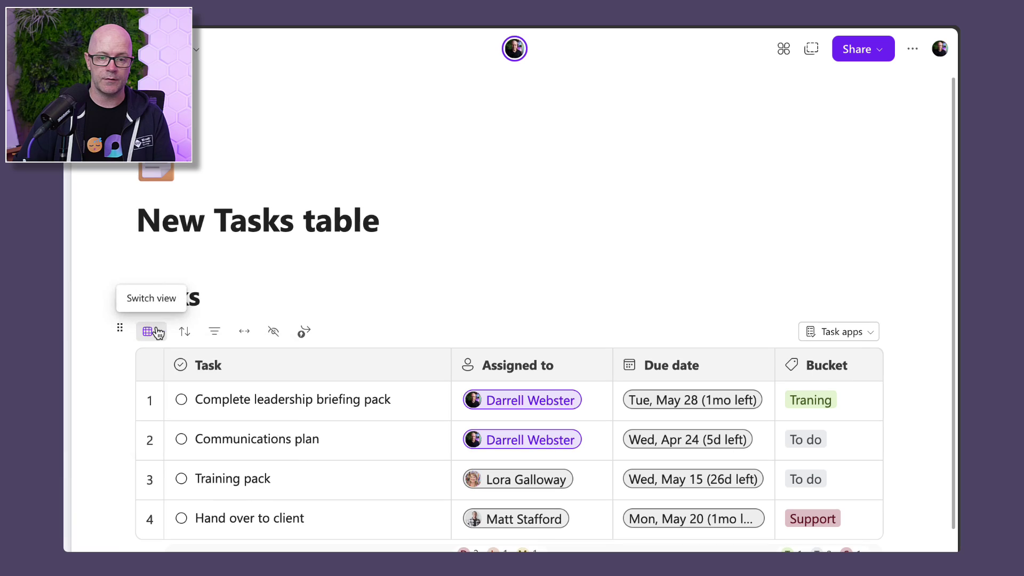
left_click(337, 260)
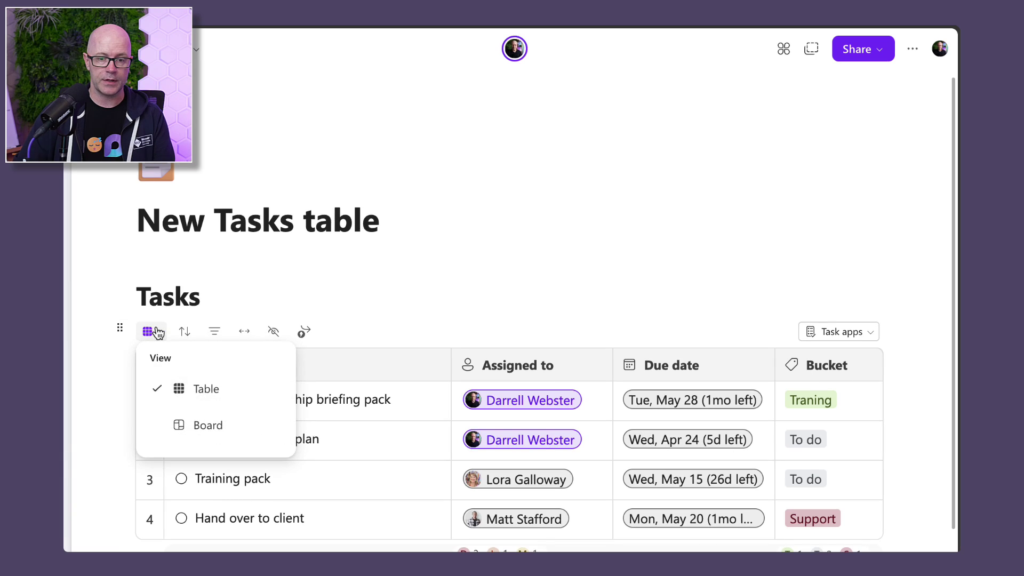
left_click(219, 425)
left_click(156, 333)
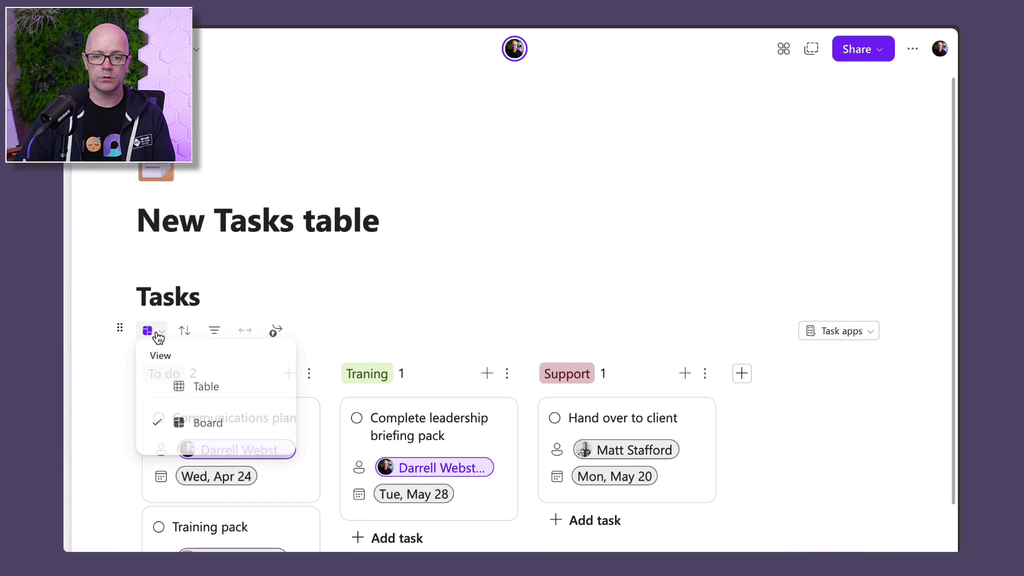
left_click(182, 385)
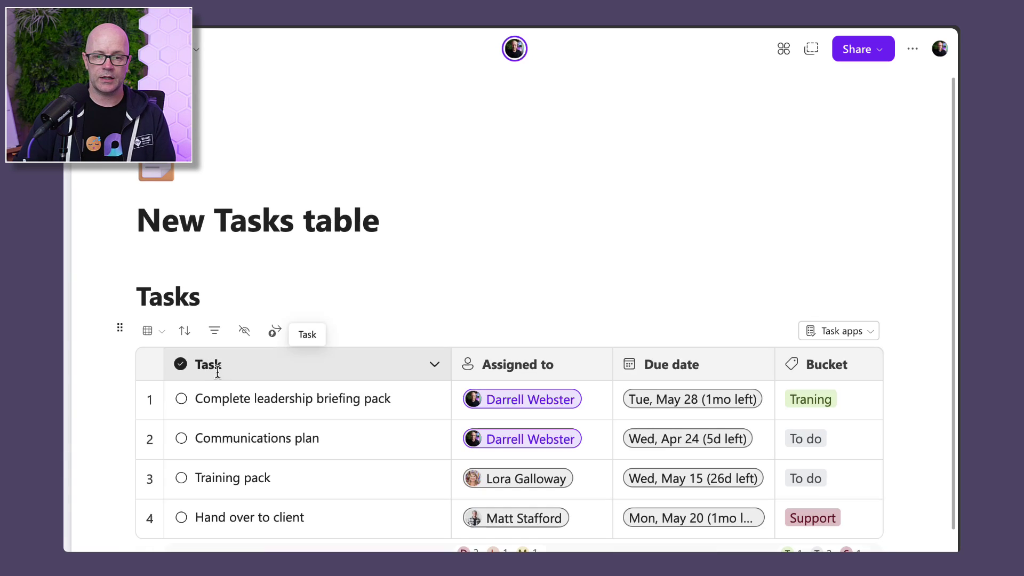
- Apply a Bucket is To do filter, then clear it to show all four tasks
left_click(216, 334)
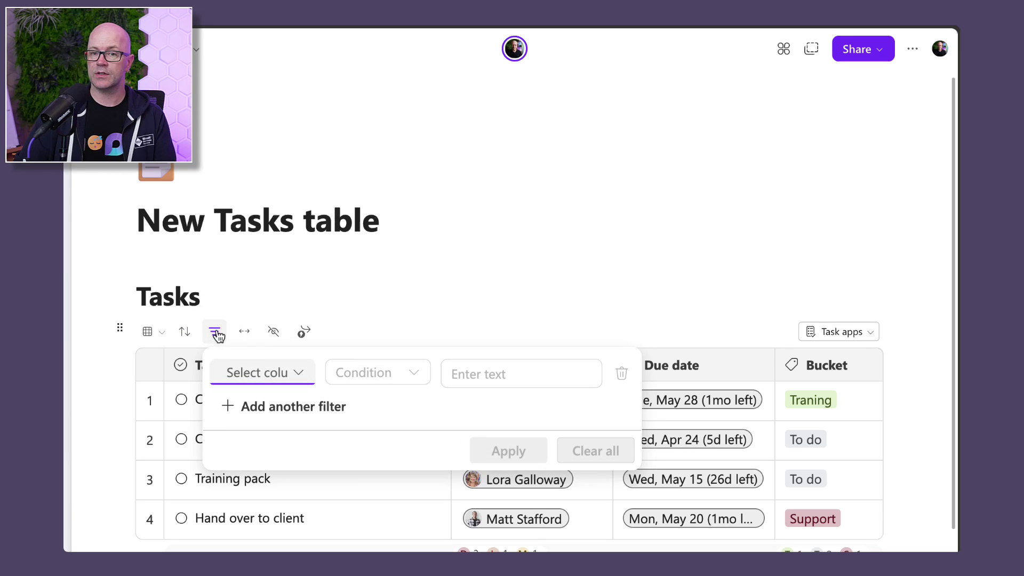
left_click(300, 373)
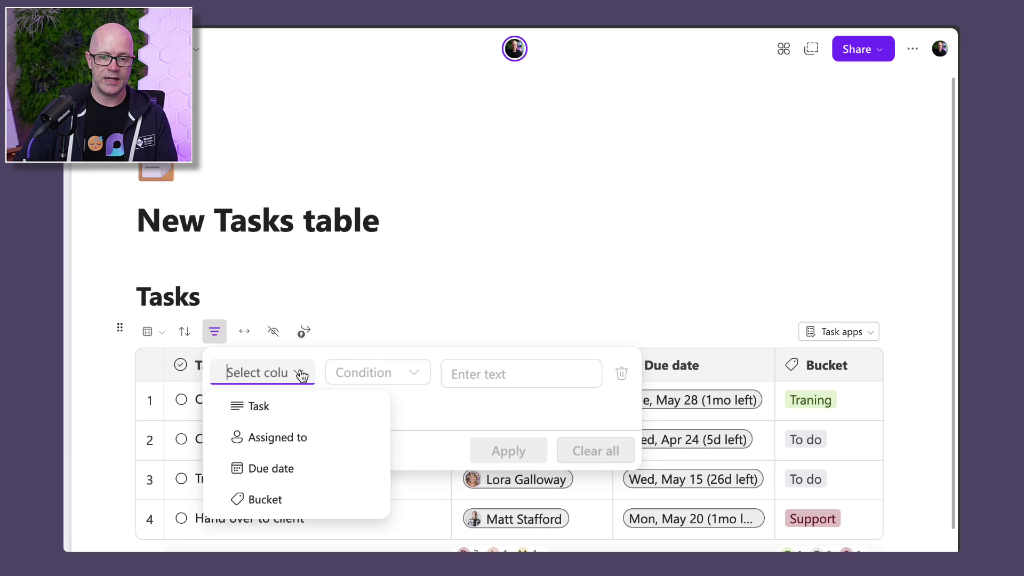
left_click(277, 495)
left_click(380, 382)
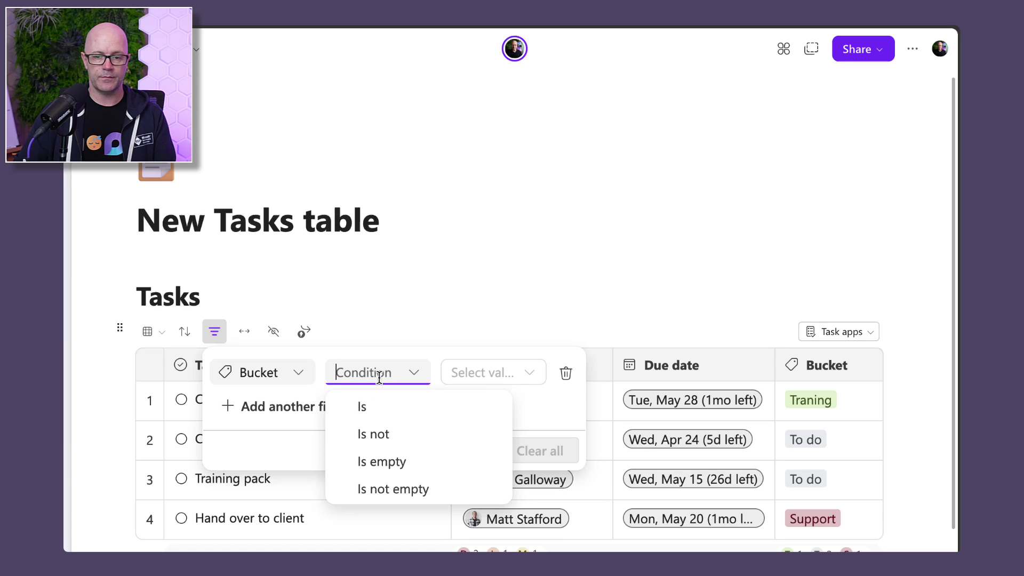
left_click(373, 411)
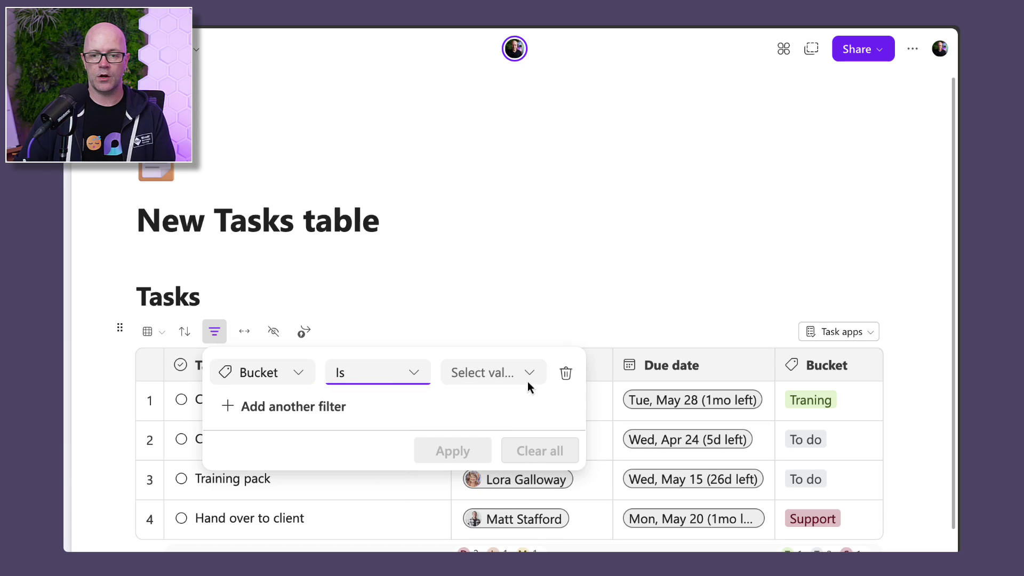
left_click(530, 373)
left_click(455, 405)
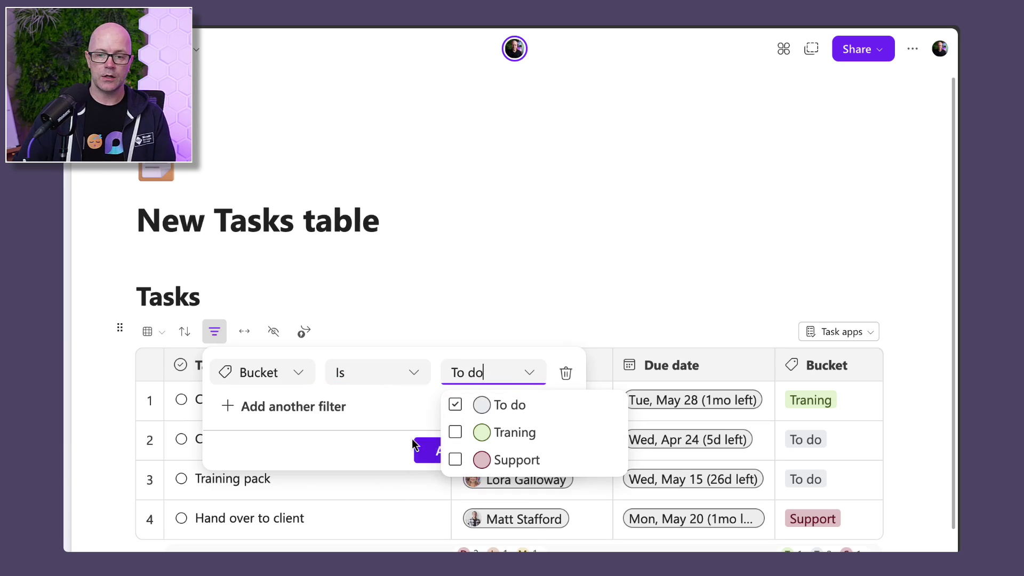
left_click(377, 459)
left_click(427, 450)
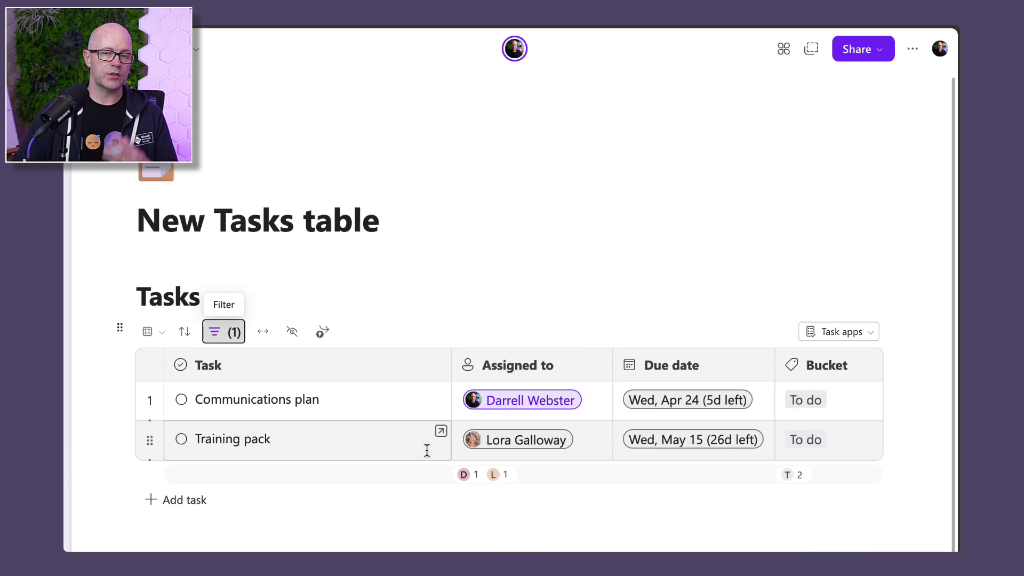
left_click(214, 332)
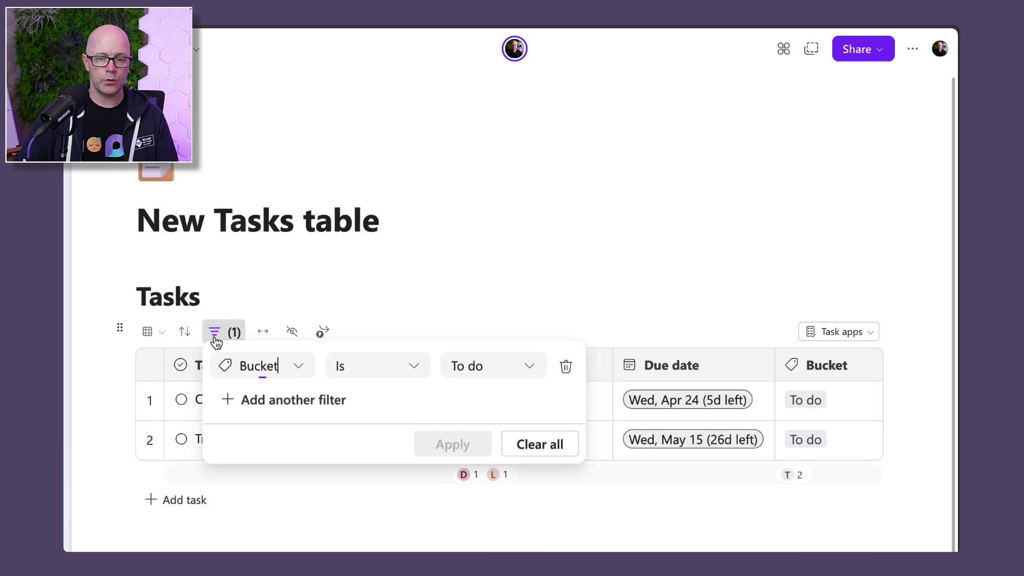
left_click(551, 454)
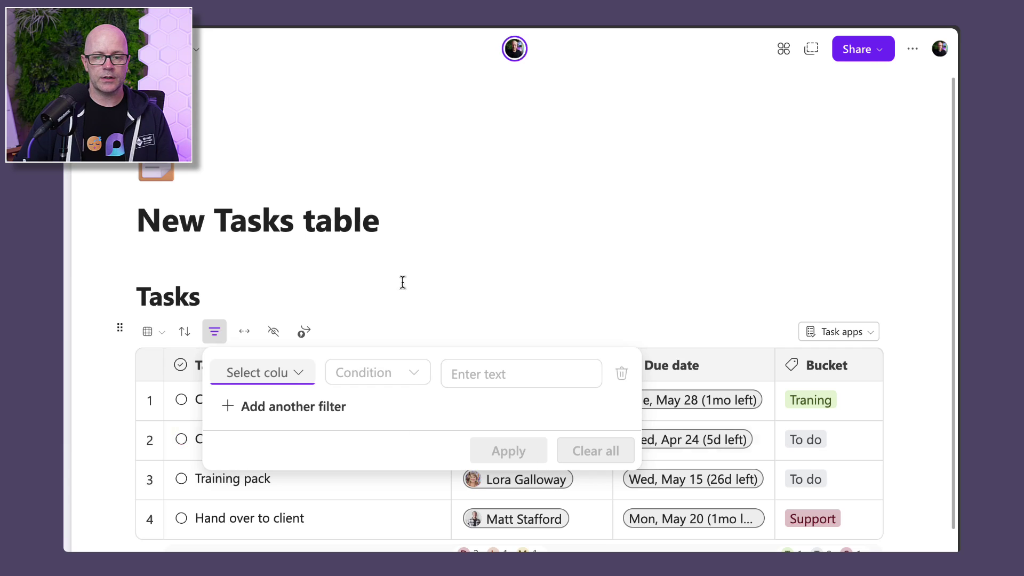
- Close the filter panel, then view and close the Complete leadership briefing pack details
left_click(582, 267)
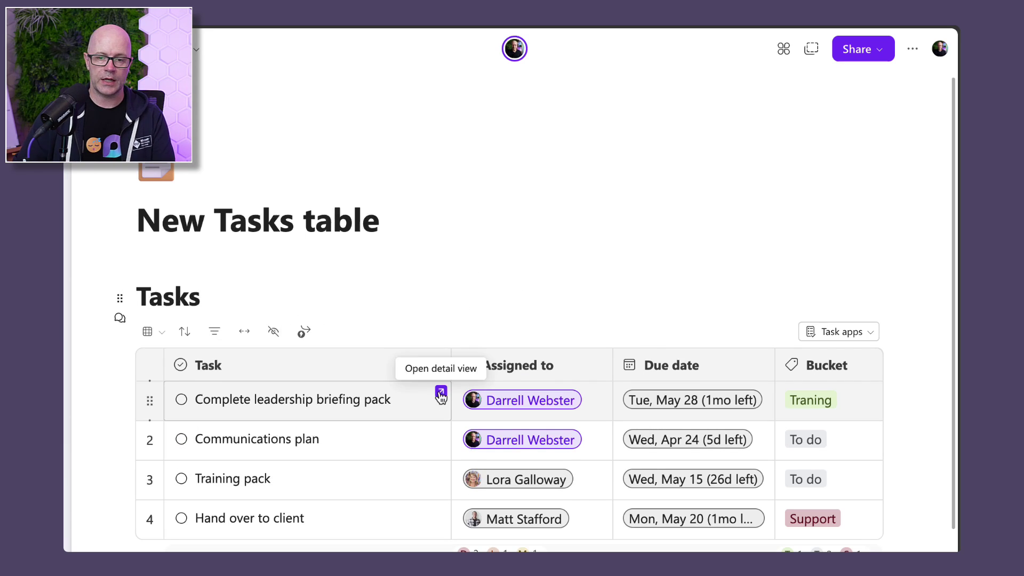
left_click(440, 393)
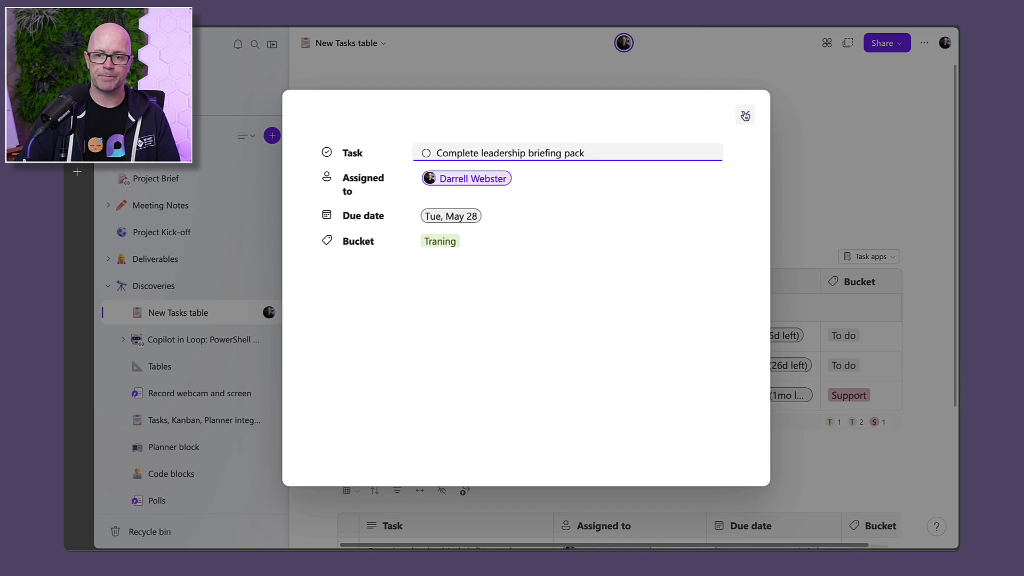
left_click(744, 116)
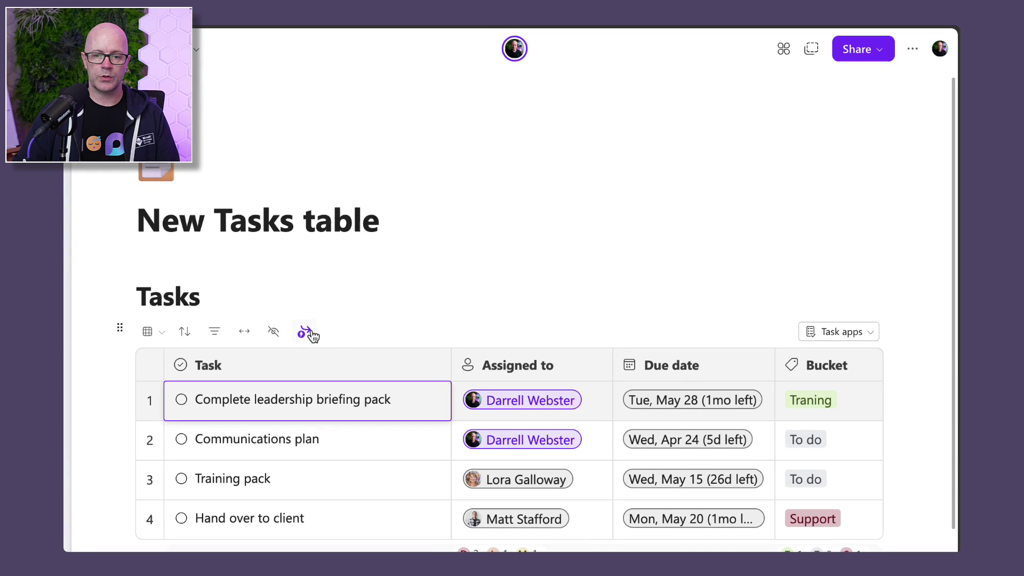
- Draft a Tasks table rule triggered when Bucket equals Support
left_click(305, 333)
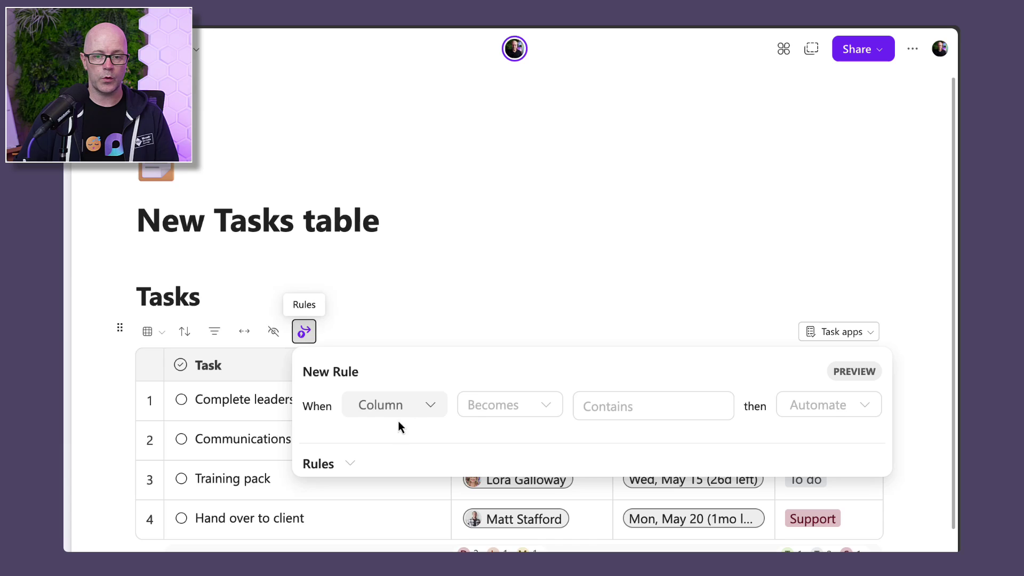
left_click(429, 412)
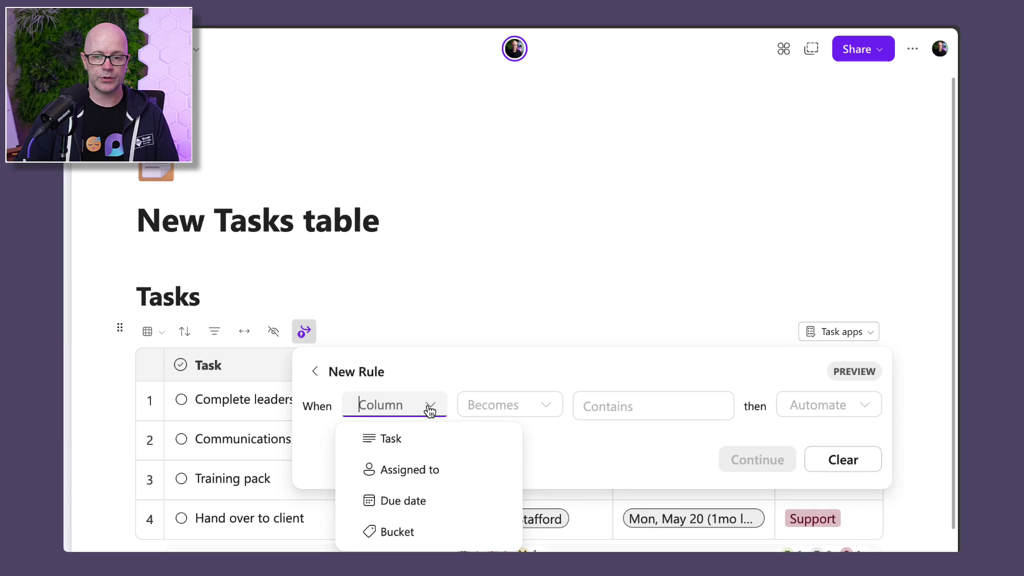
left_click(414, 538)
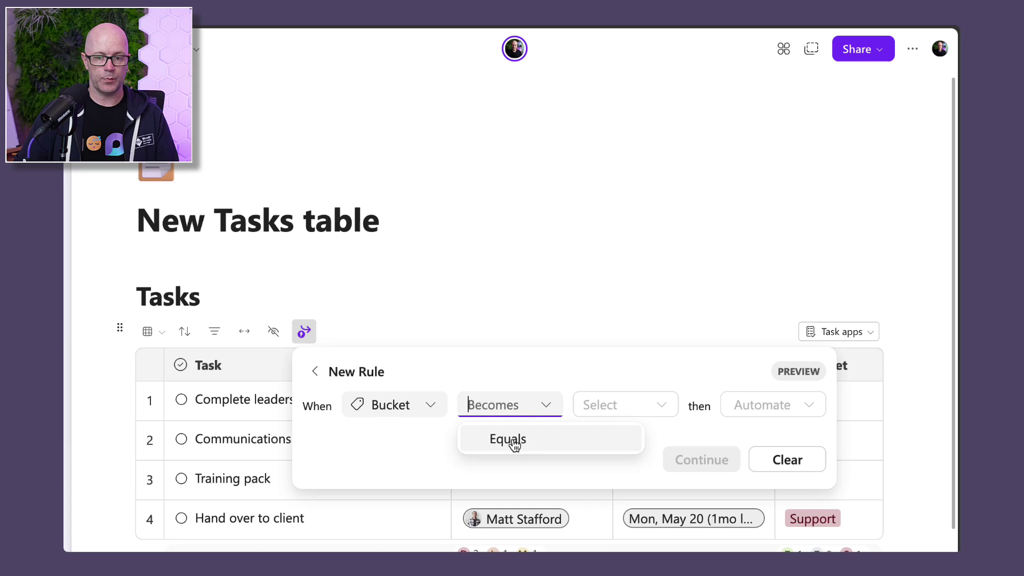
left_click(512, 440)
left_click(630, 404)
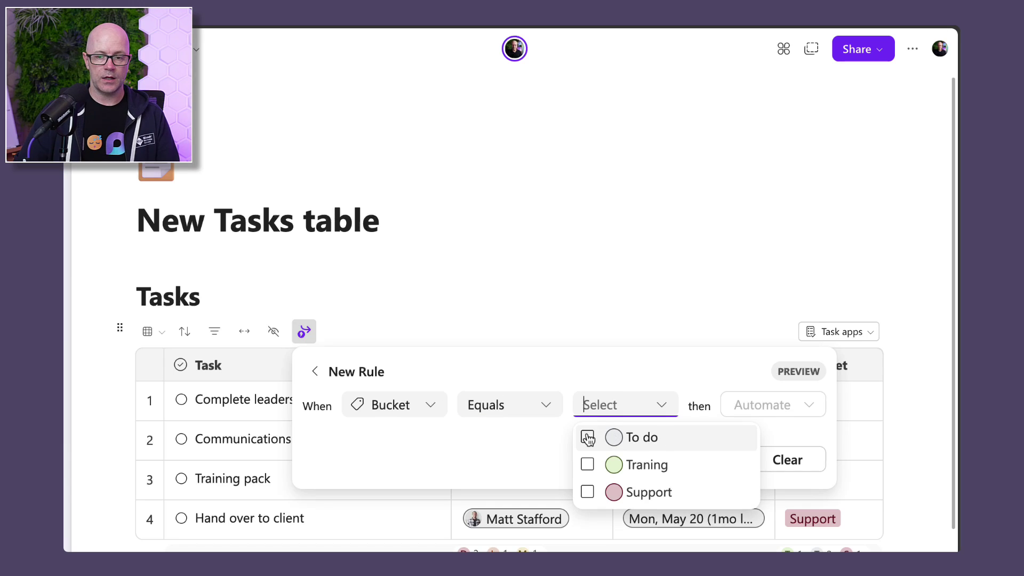
left_click(587, 491)
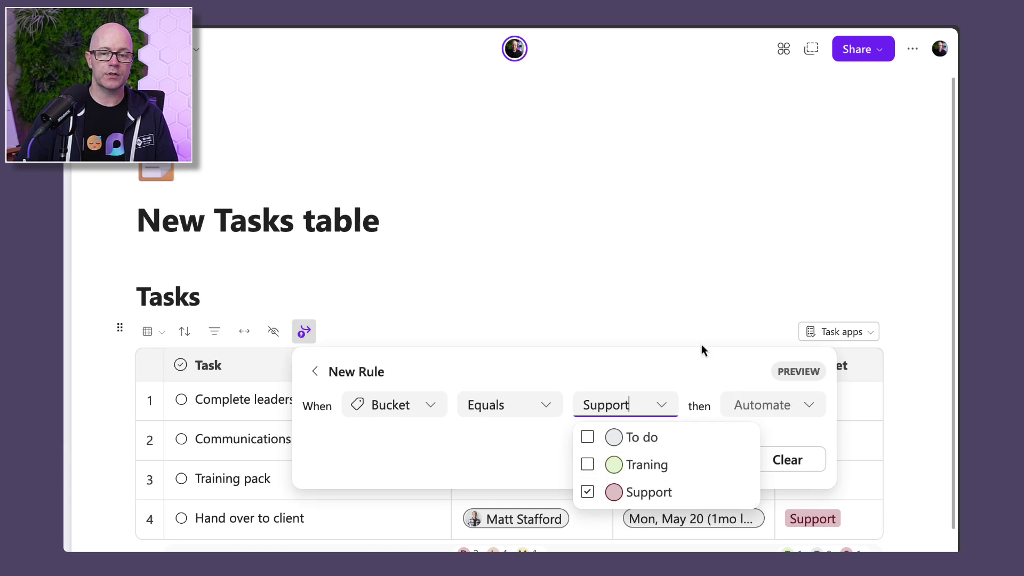
left_click(670, 370)
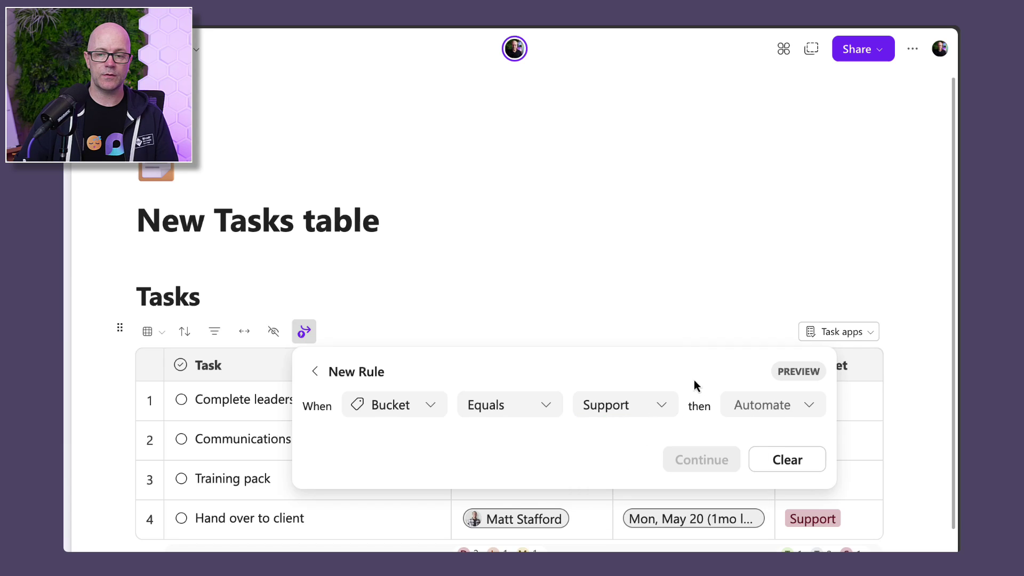
- Browse the rule's automated actions, close the rule panel, and reopen Rules
left_click(808, 411)
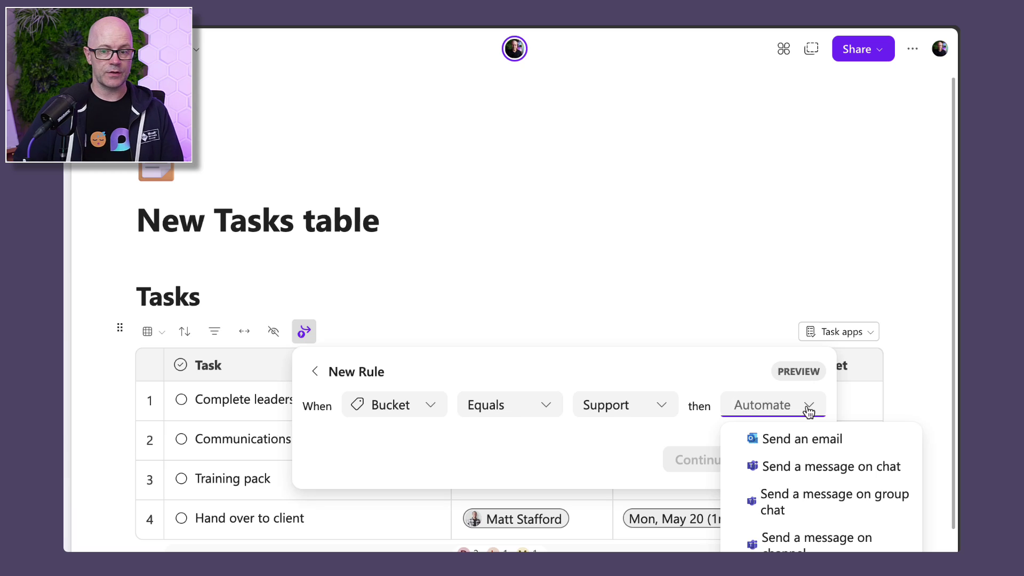
left_click(613, 360)
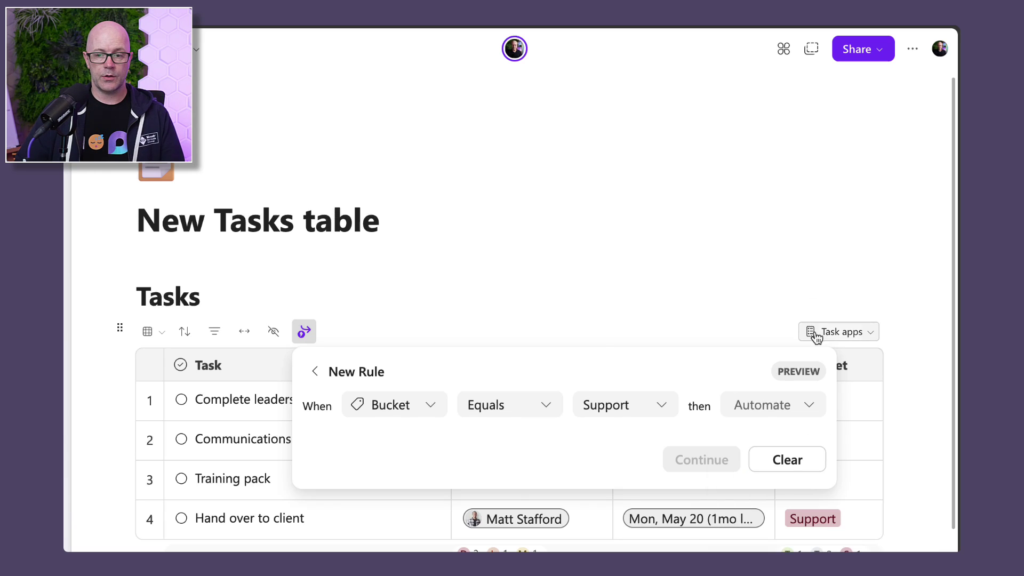
left_click(665, 253)
key("shift+End")
left_click(305, 331)
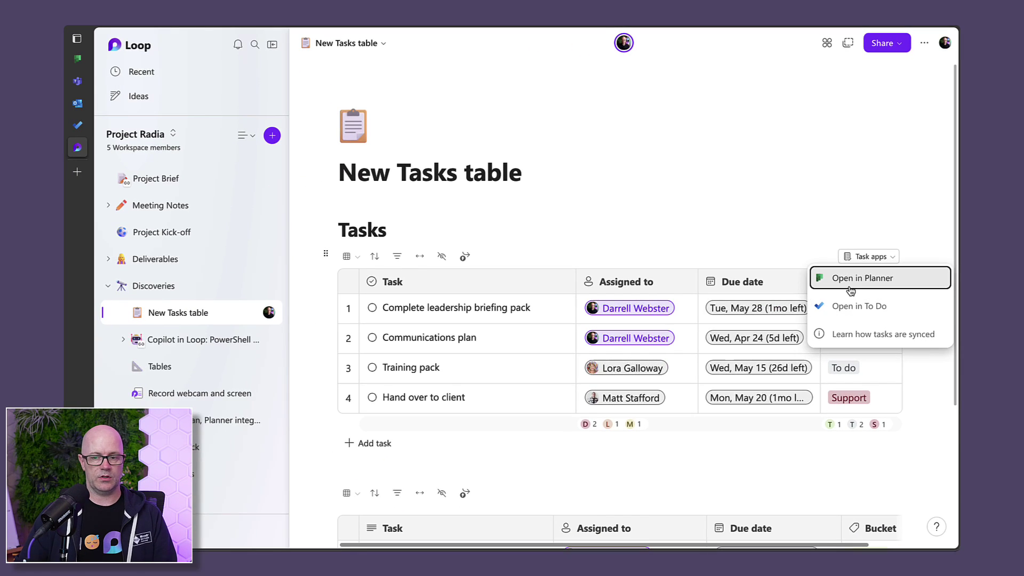
- Open the Tasks table's synced tasks in Planner from the Task apps menu
left_click(850, 290)
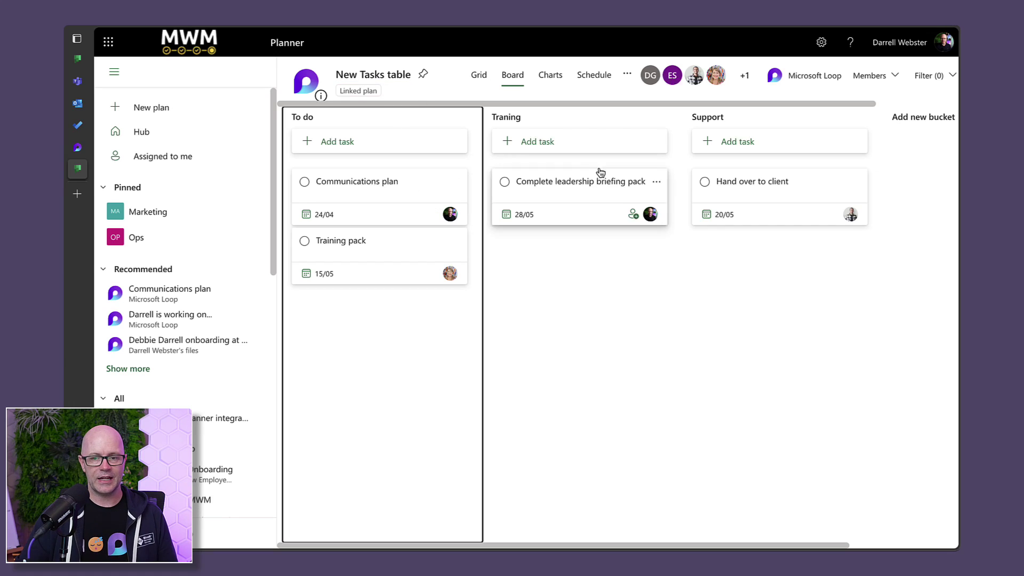
- Open the Communications plan card in the New Tasks table plan's board
left_click(373, 195)
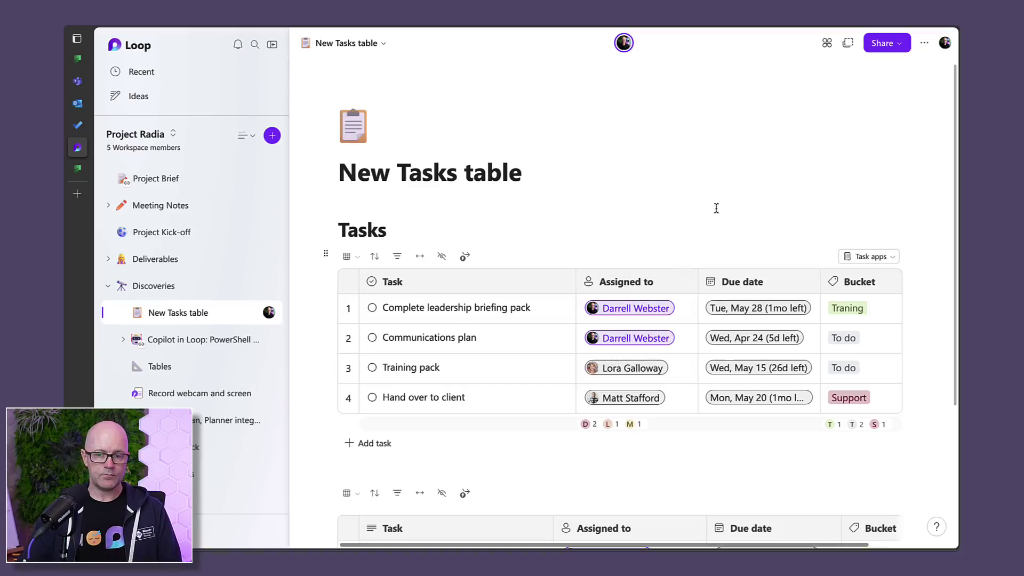
left_click(885, 259)
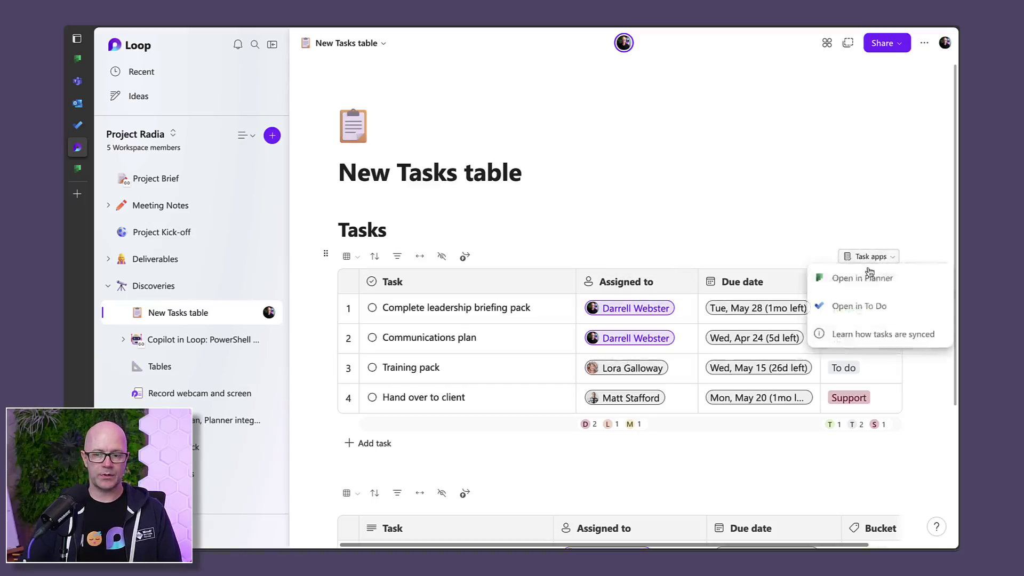
left_click(859, 307)
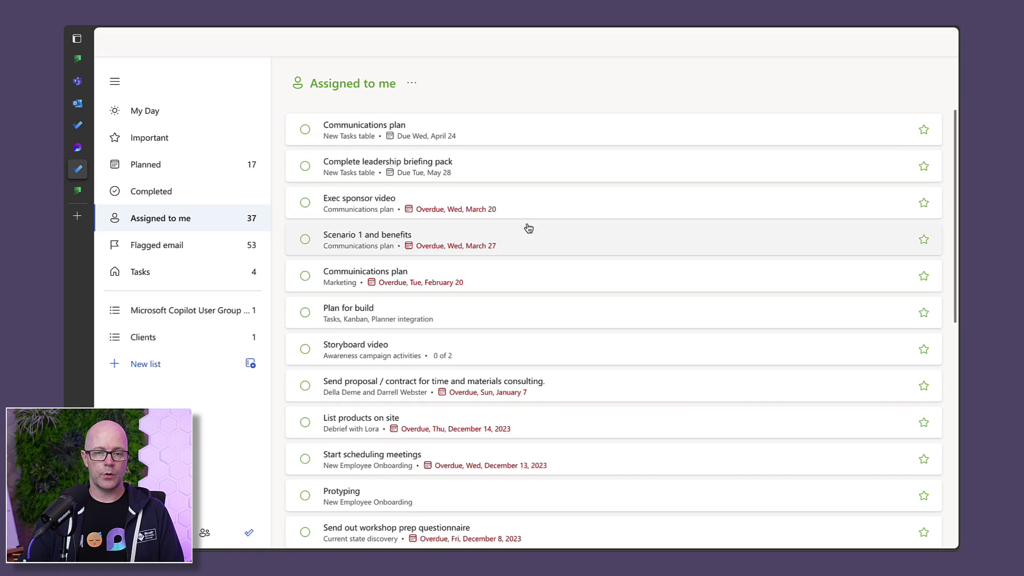
left_click(435, 133)
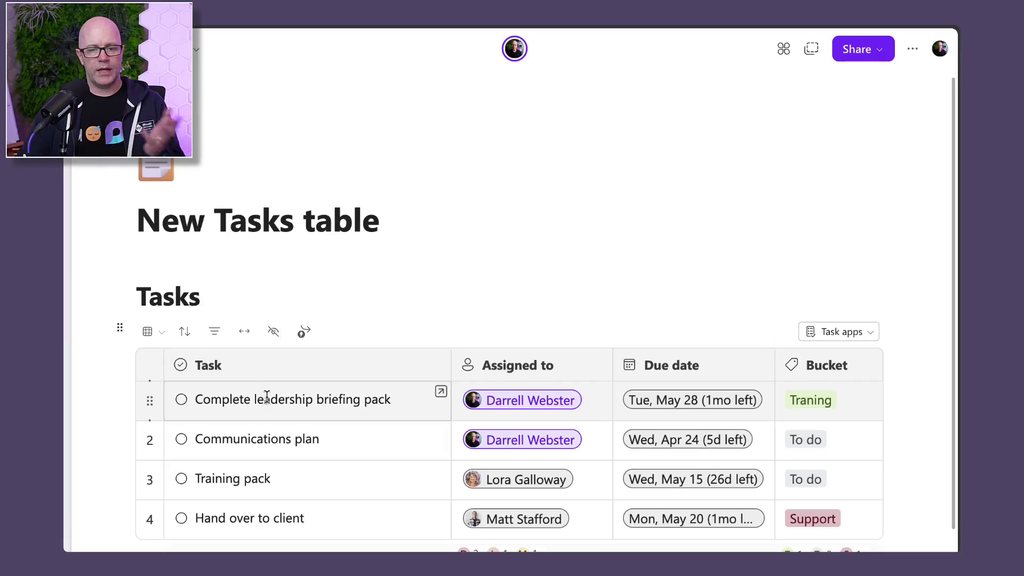
- Inspect a Task cell and the Assigned to column menu, then scroll to the second table
scroll(267, 396, "down", 1)
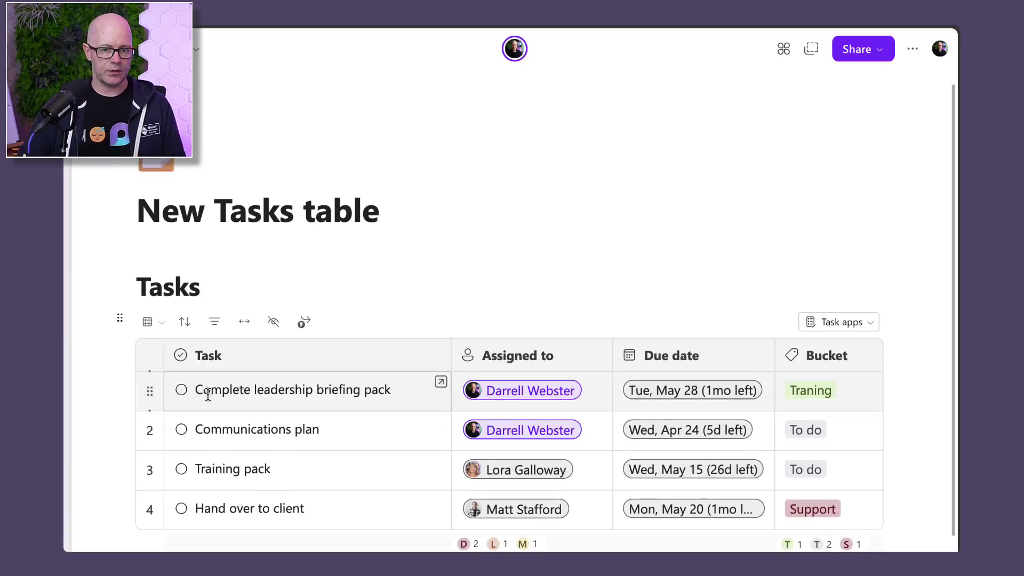
left_click(183, 395)
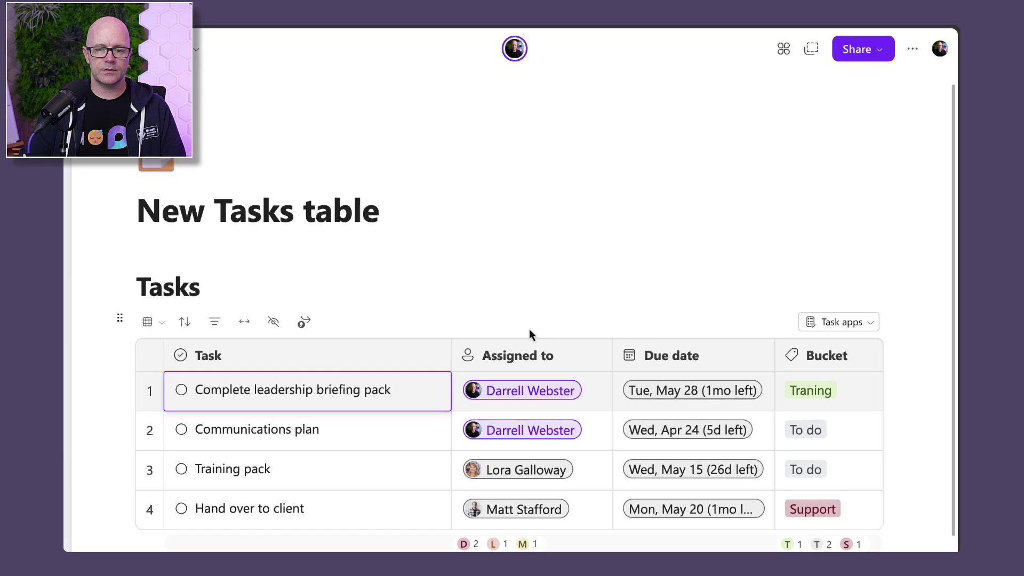
left_click(570, 331)
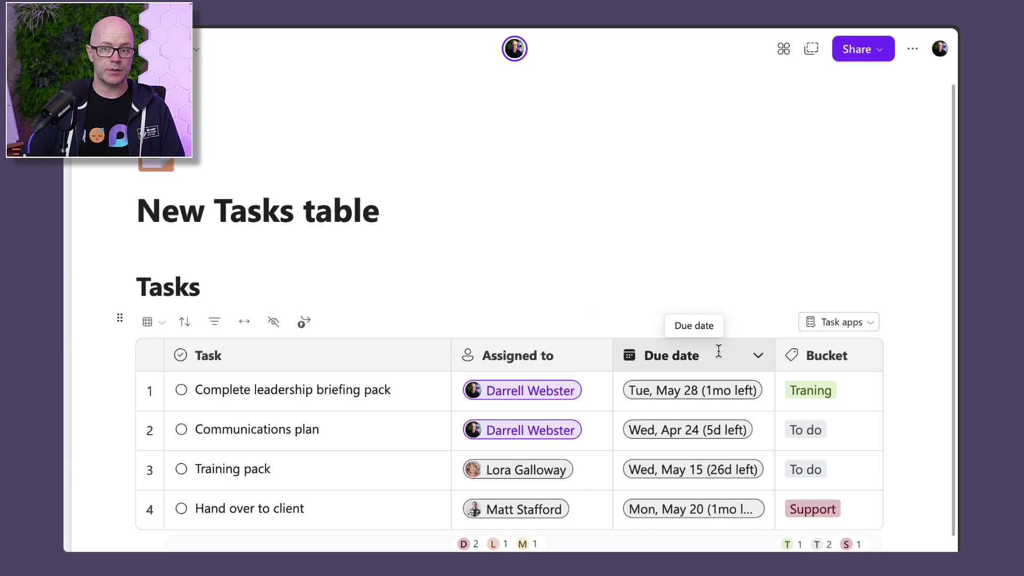
left_click(596, 356)
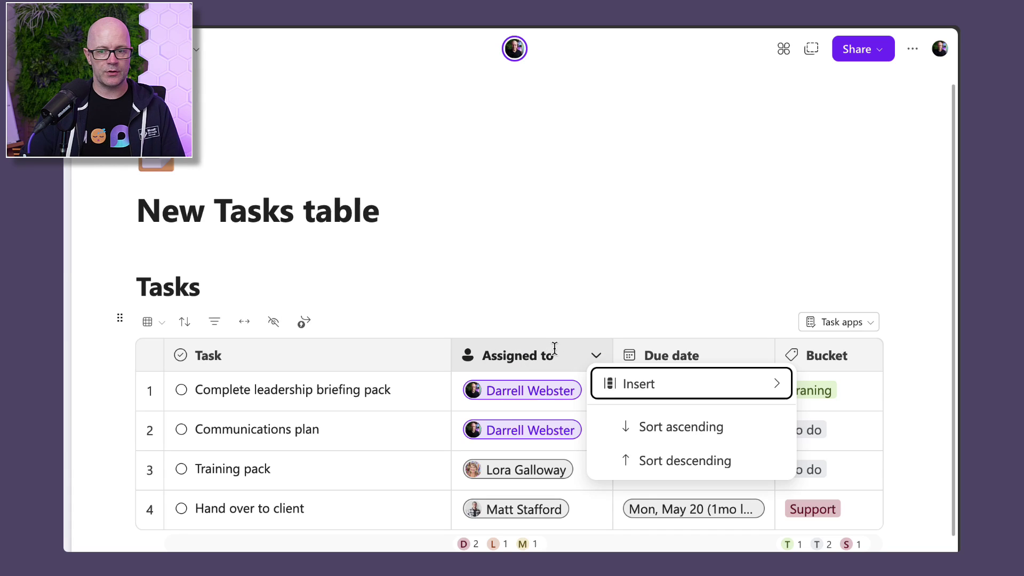
left_click(676, 289)
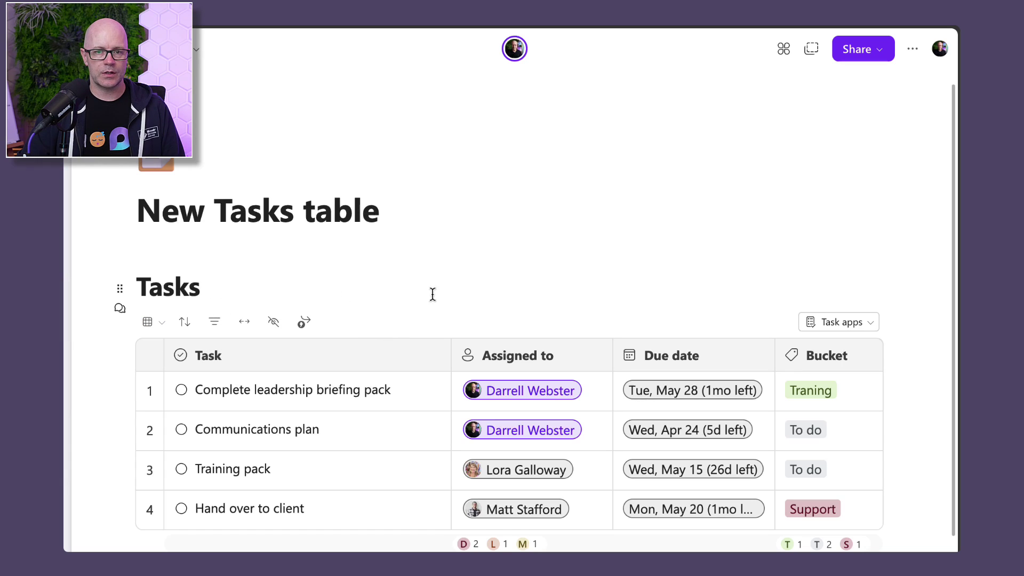
scroll(574, 281, "down", 1)
scroll(576, 269, "up", 1)
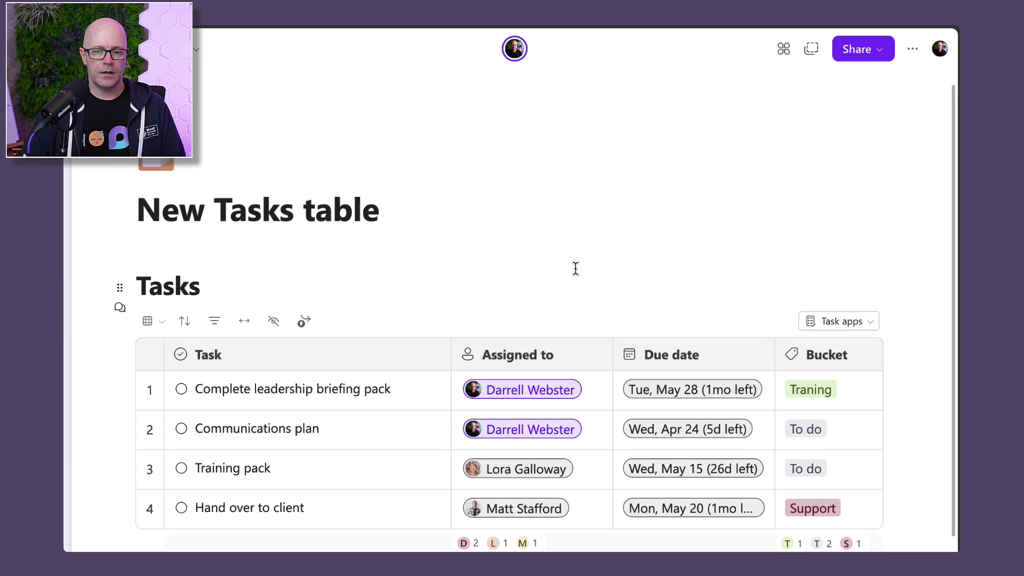
scroll(574, 267, "down", 2)
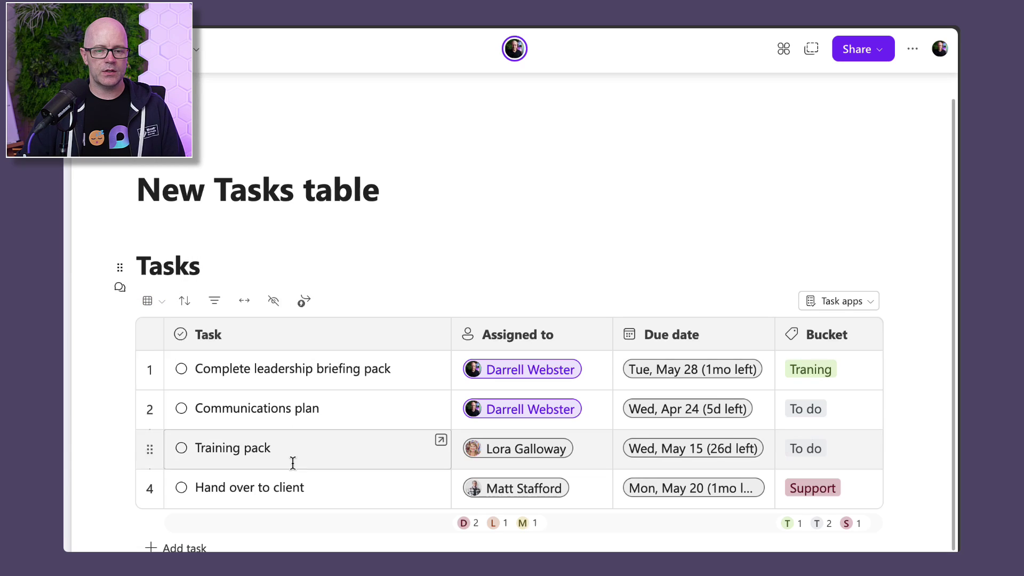
scroll(391, 530, "down", 10)
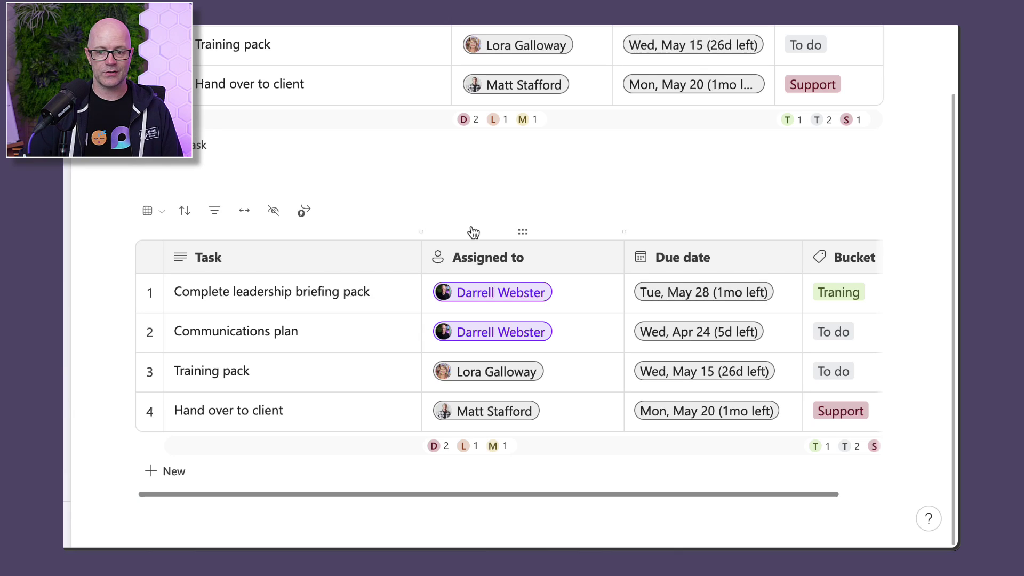
- Show the second table as a board and preview the Communications plan card details
left_click(152, 211)
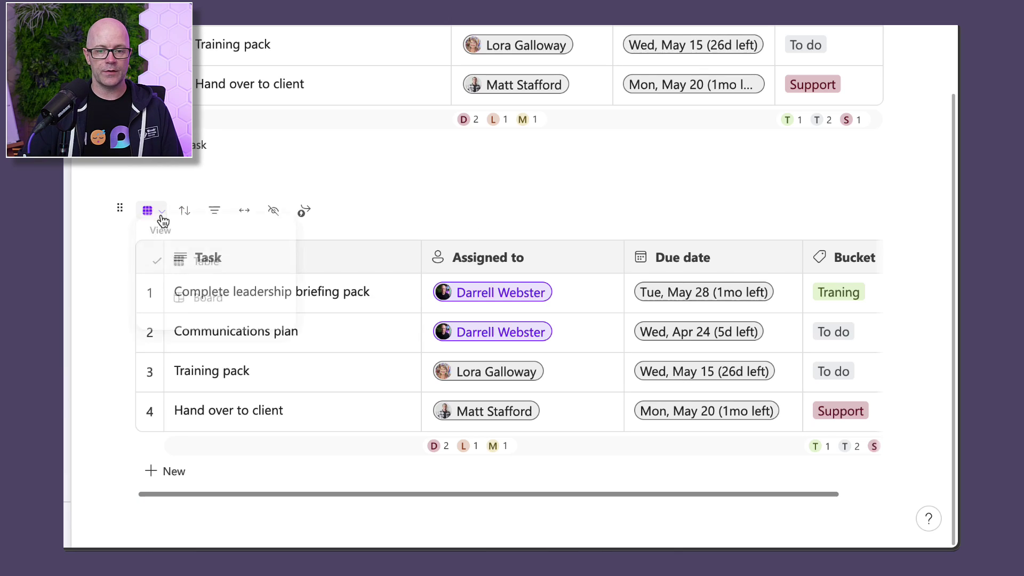
left_click(200, 303)
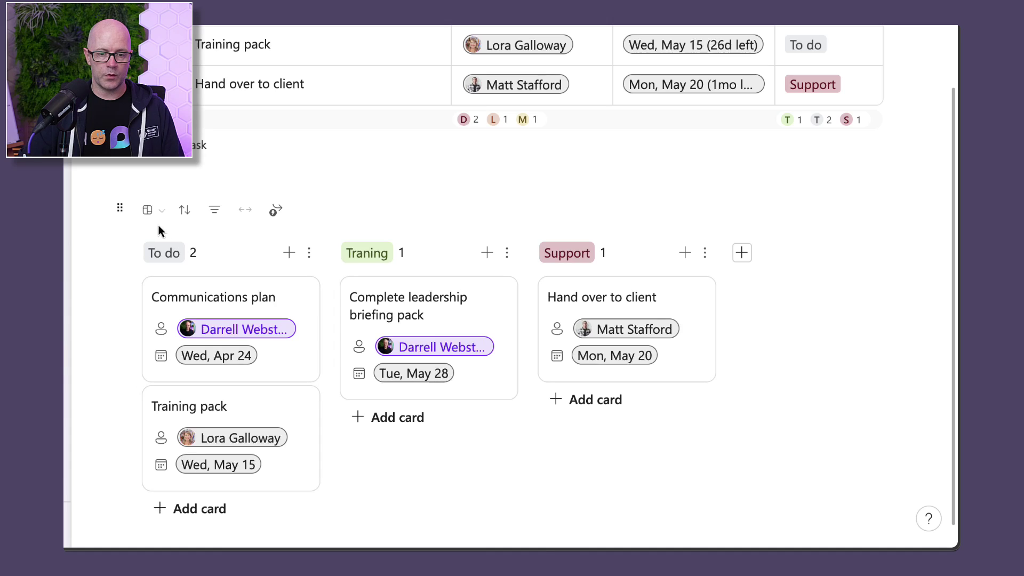
left_click(316, 321)
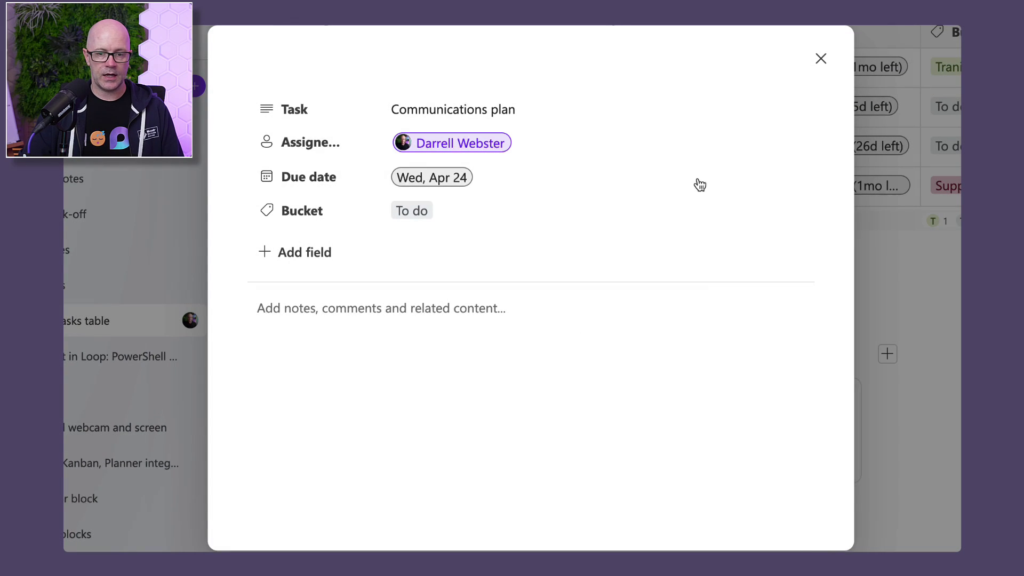
left_click(820, 59)
- Switch the board back to a table and open Complete leadership briefing pack's details
left_click(303, 320)
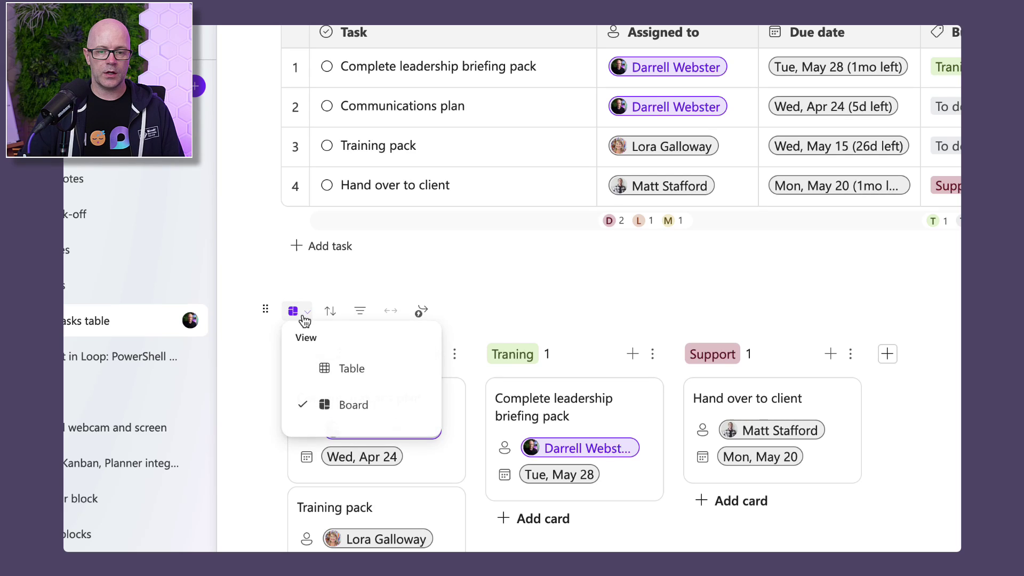
left_click(328, 366)
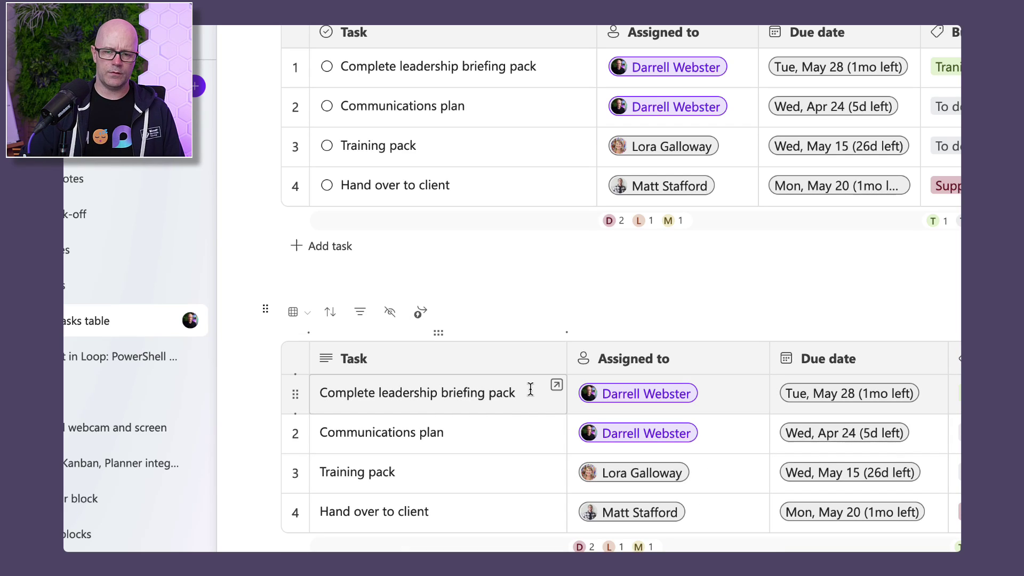
left_click(556, 387)
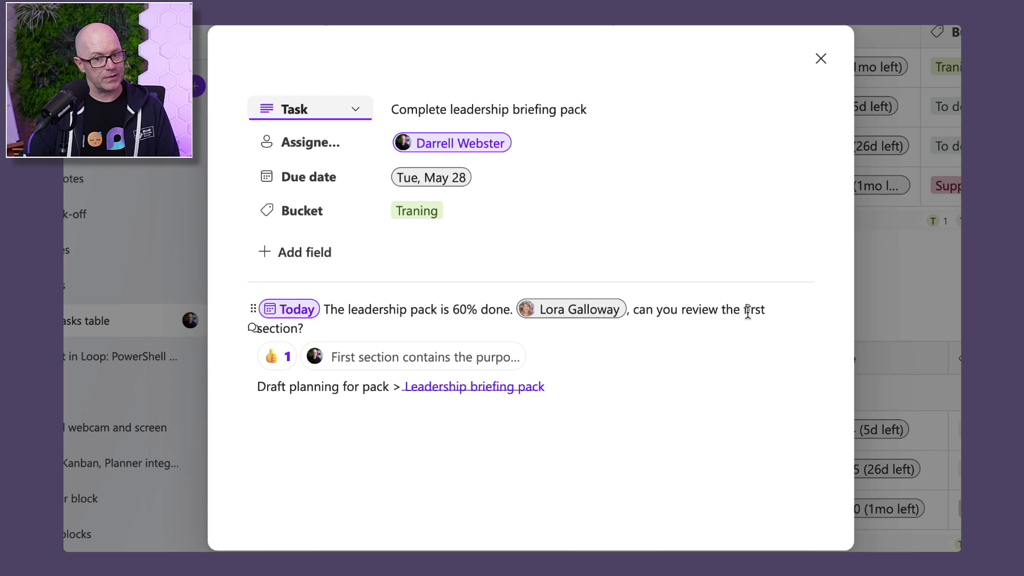
left_click(593, 404)
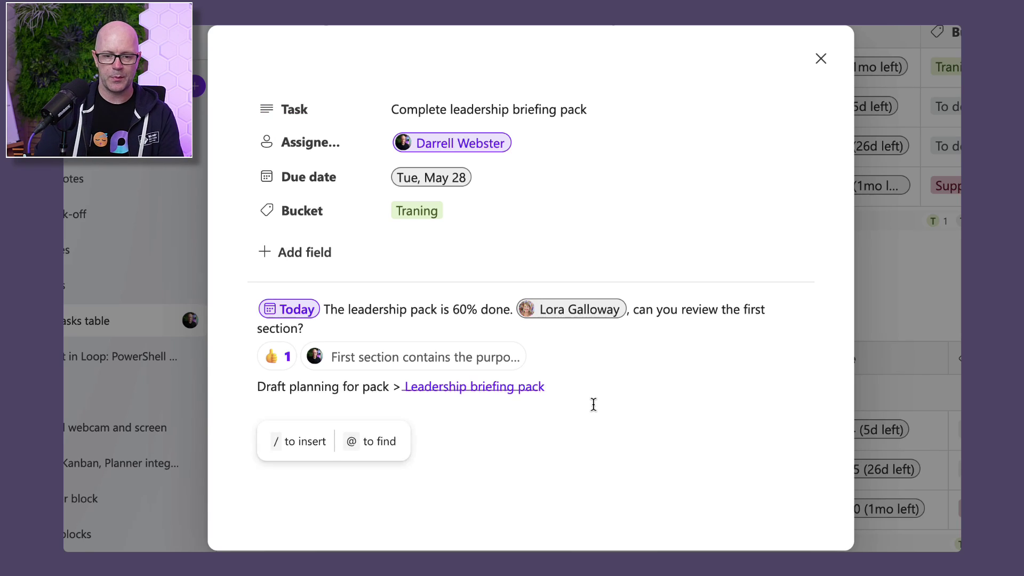
key("Return")
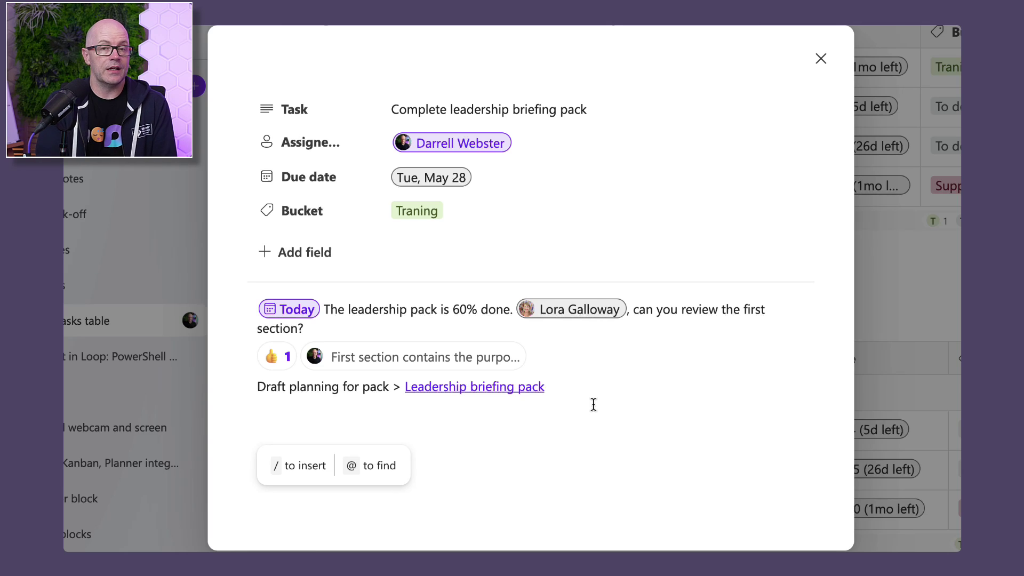
type("/")
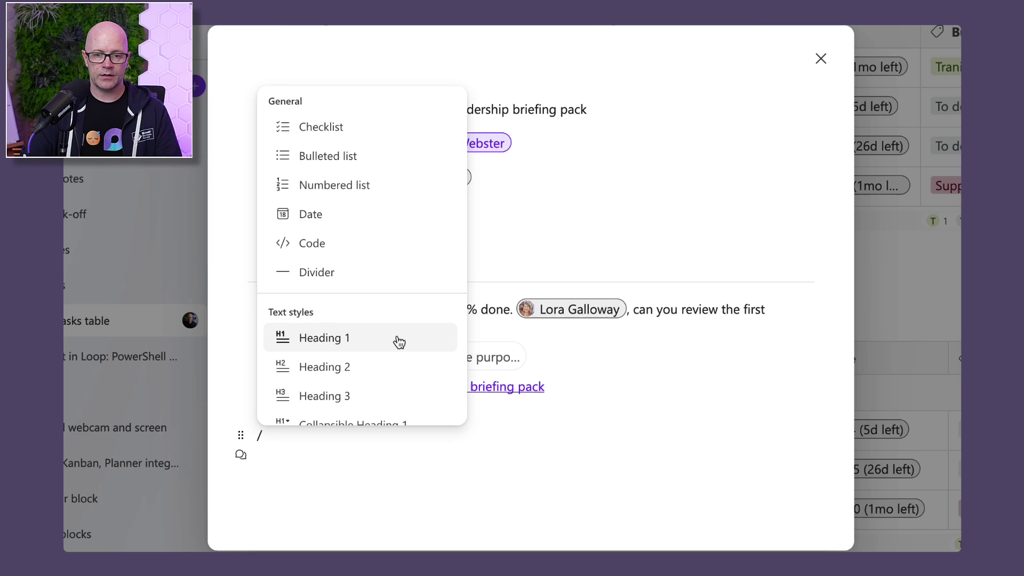
scroll(396, 336, "down", 2)
scroll(390, 317, "down", 3)
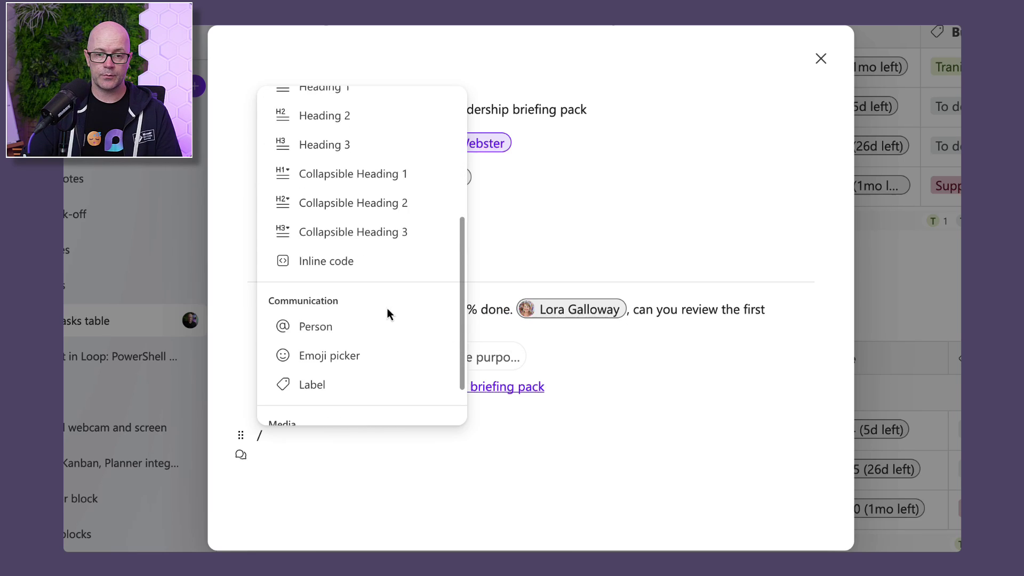
scroll(373, 260, "down", 1)
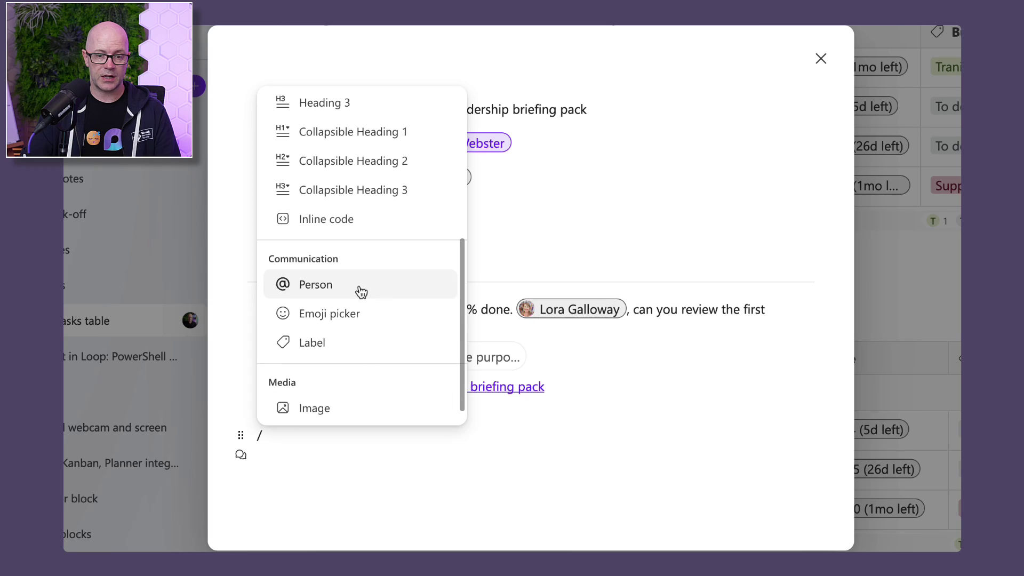
left_click(649, 477)
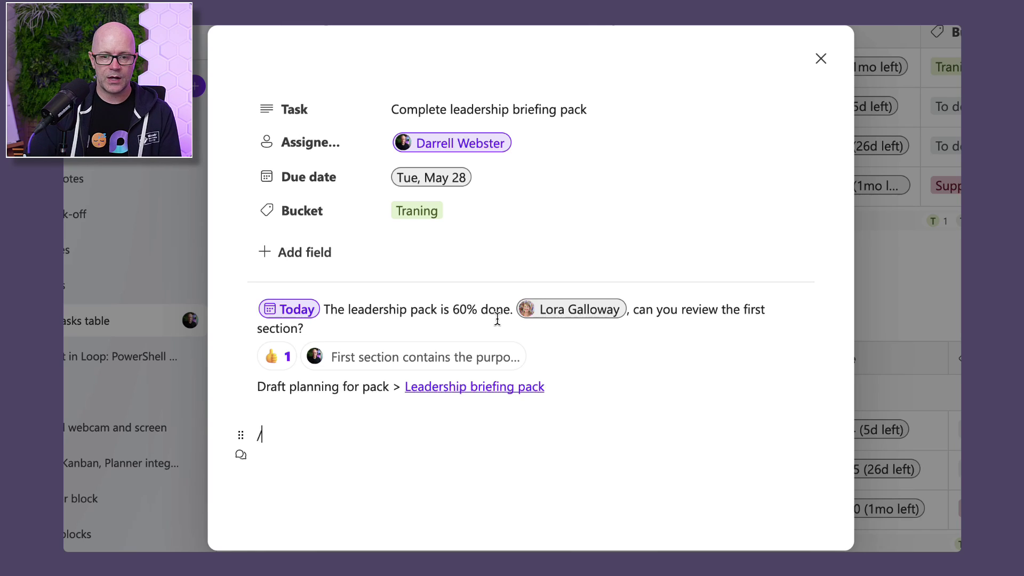
left_click(415, 365)
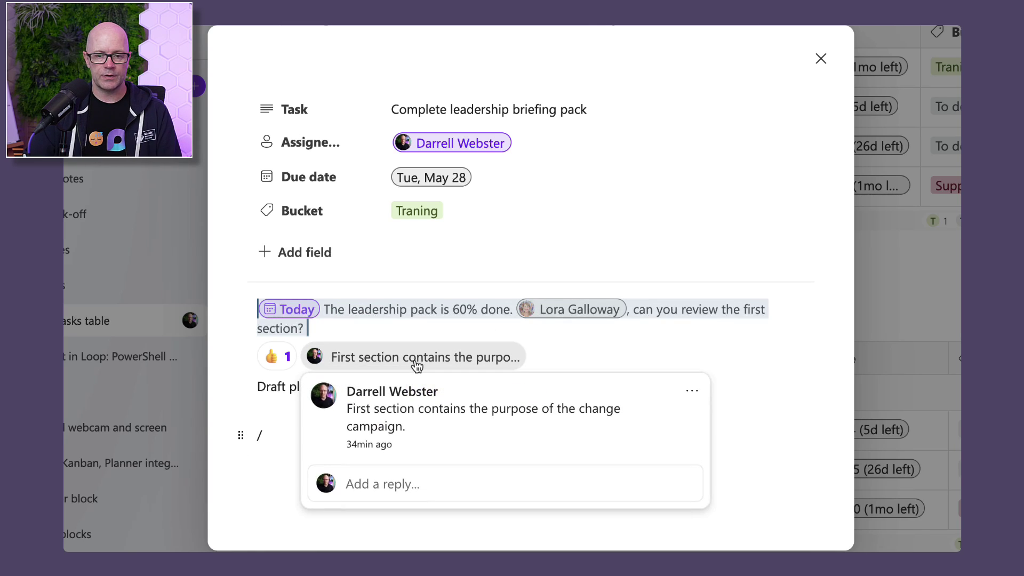
left_click(241, 309)
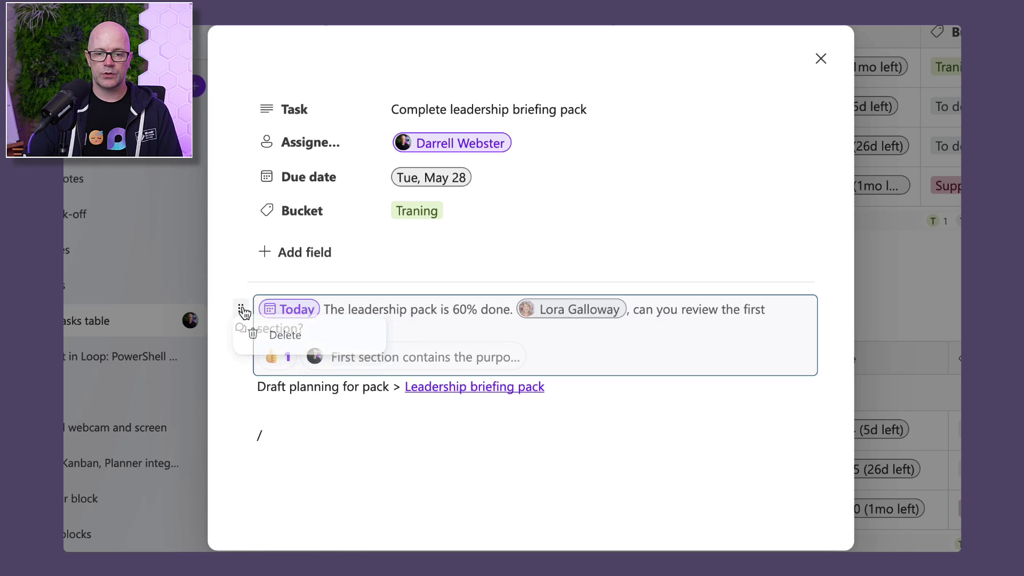
left_click(241, 309)
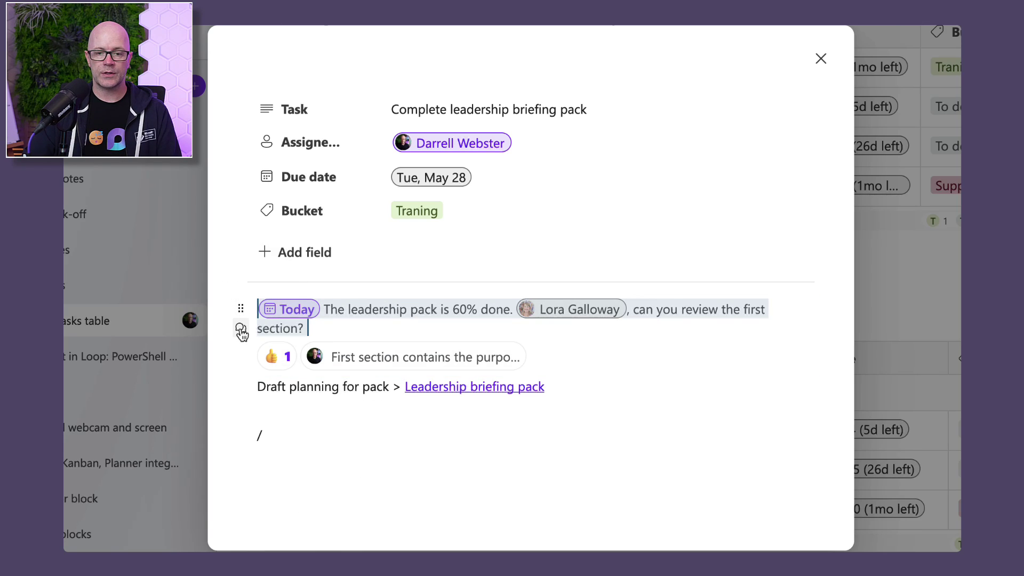
left_click(241, 331)
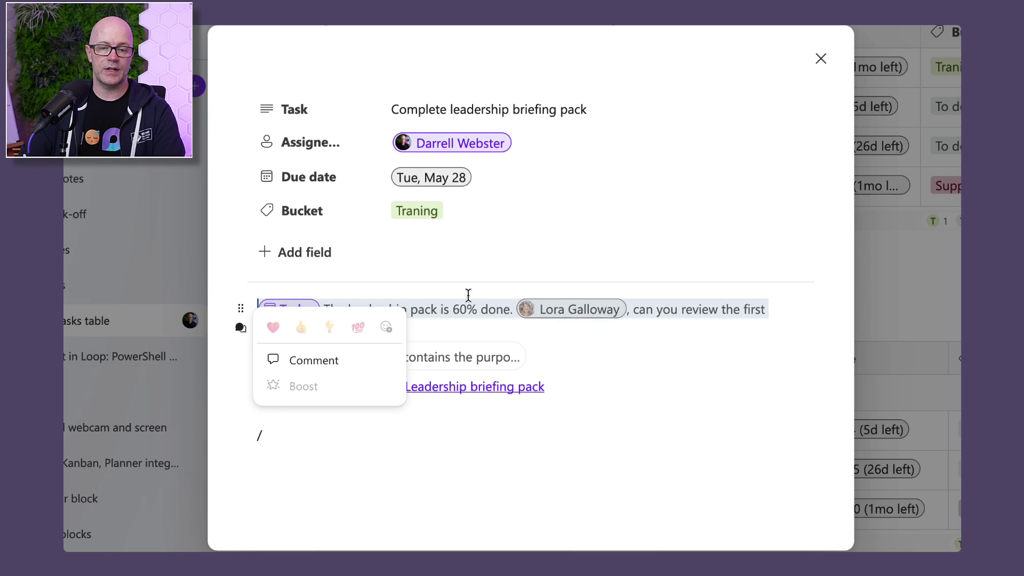
left_click(742, 435)
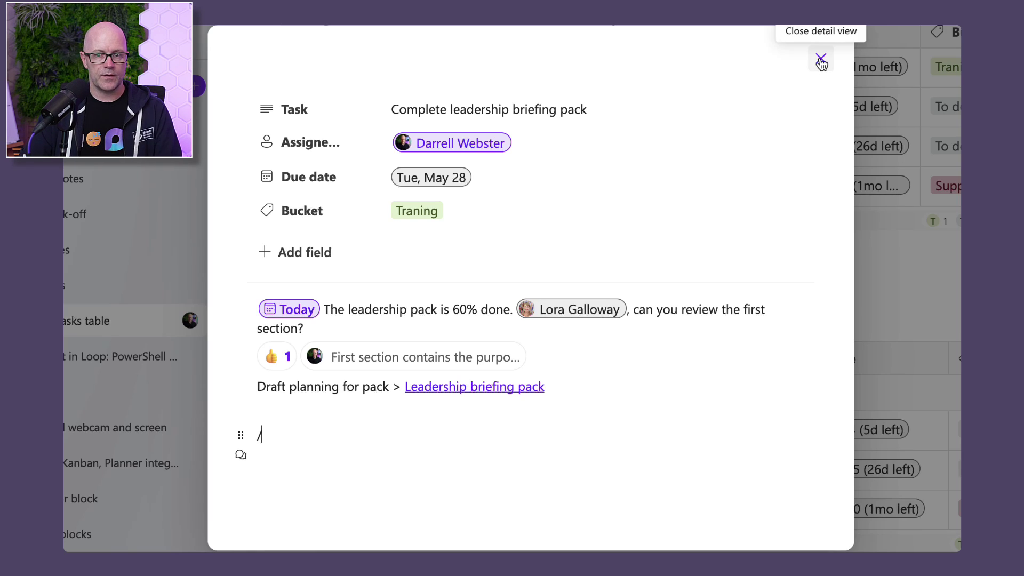
- Add a vote field named 'Prioritise' to the briefing pack task, vote +1, and close details
left_click(293, 254)
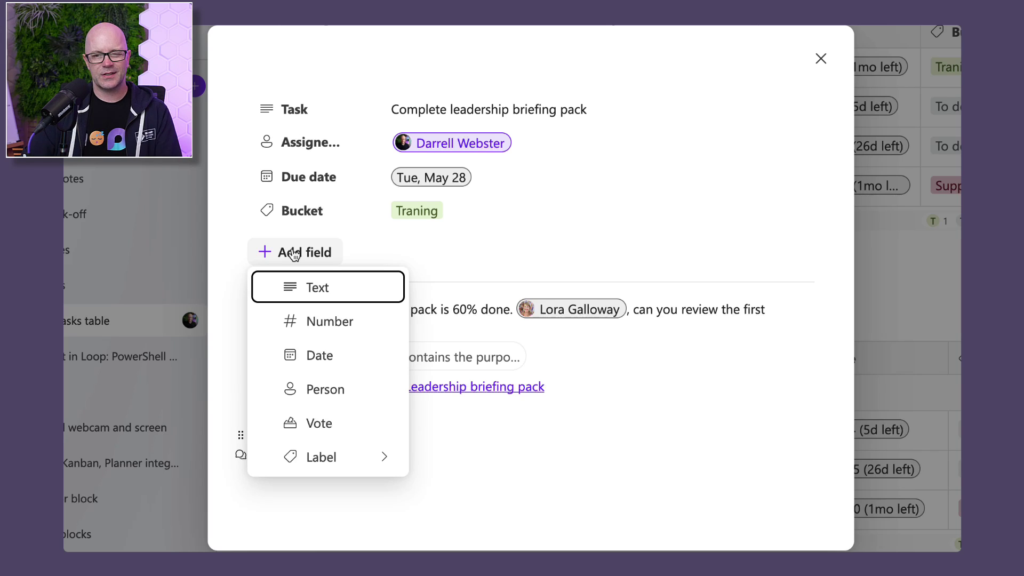
left_click(313, 424)
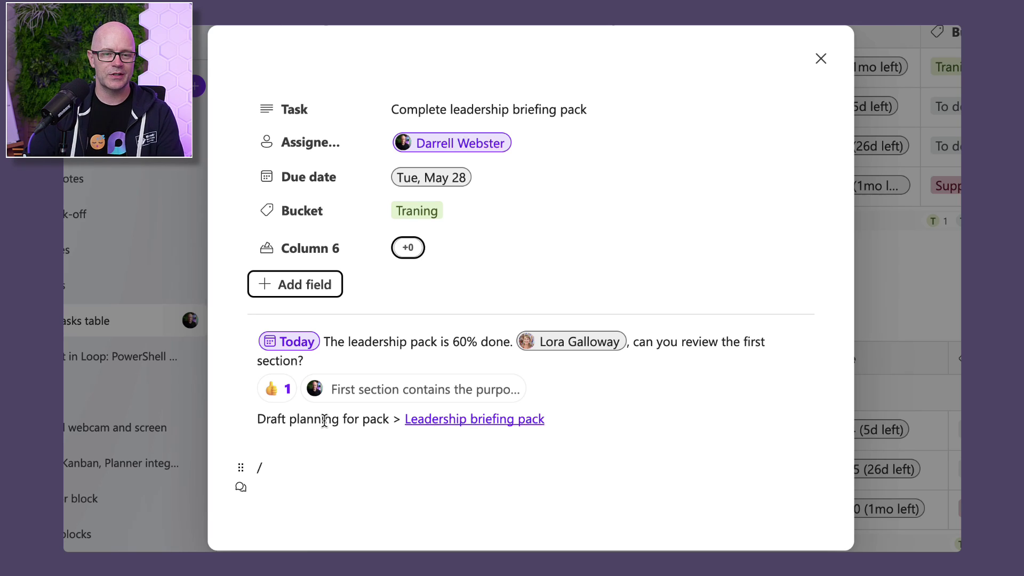
left_click(347, 254)
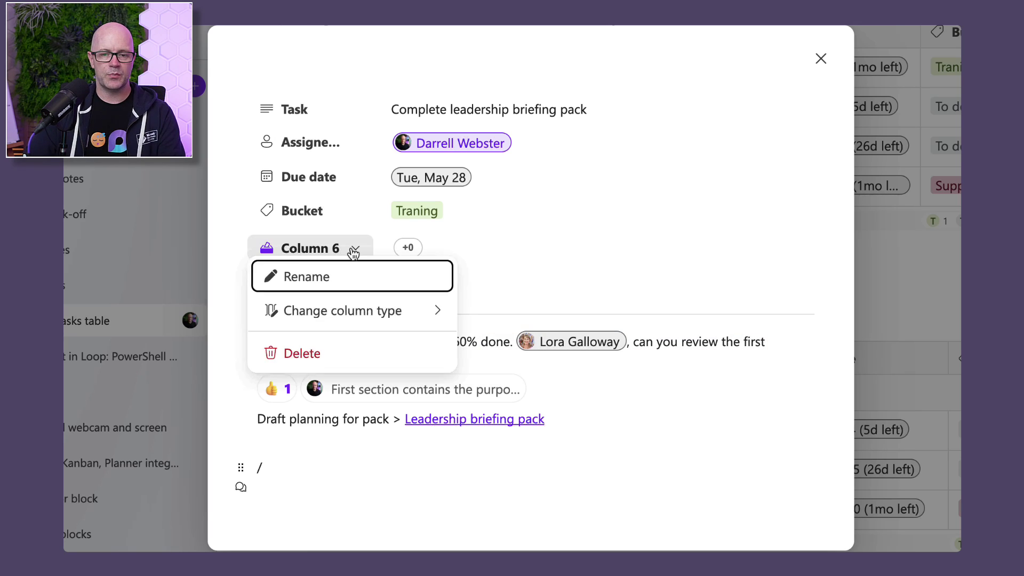
left_click(336, 286)
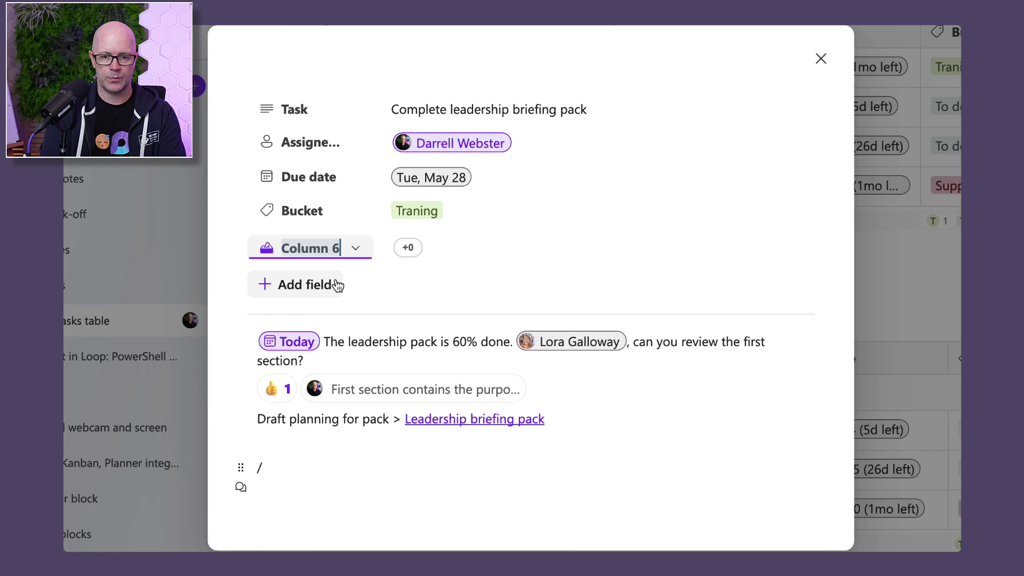
type("Prioritise")
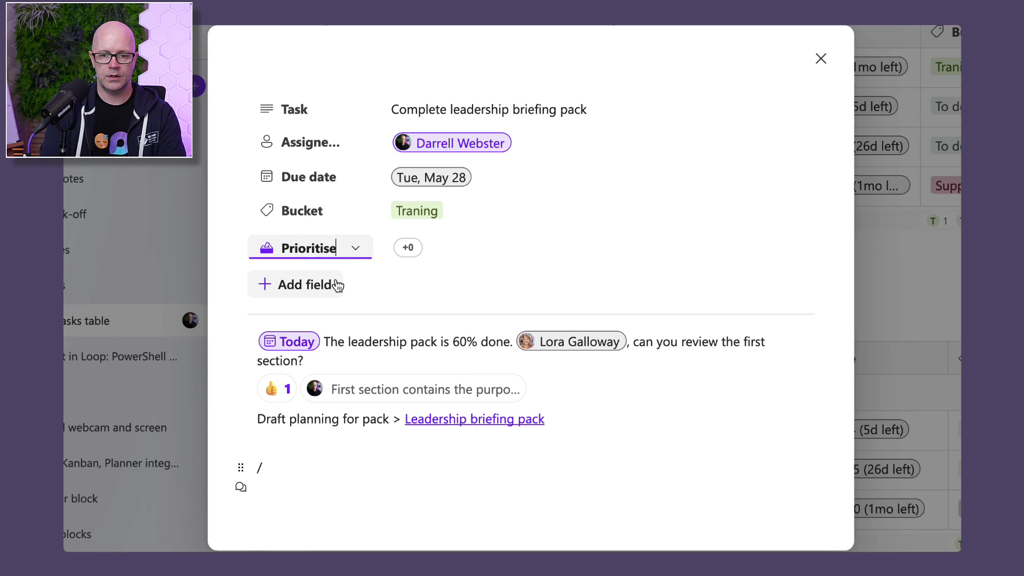
left_click(580, 244)
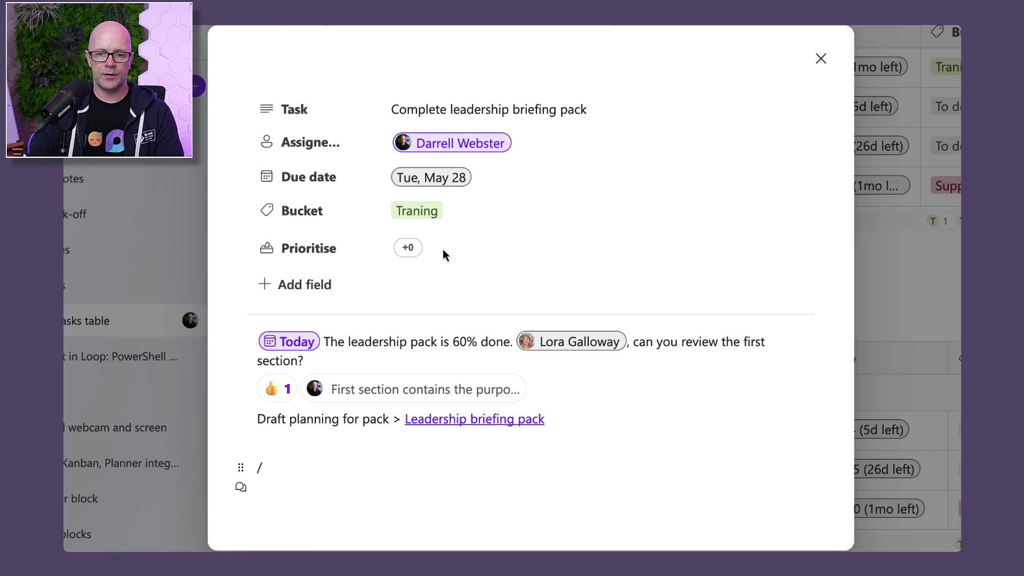
left_click(409, 248)
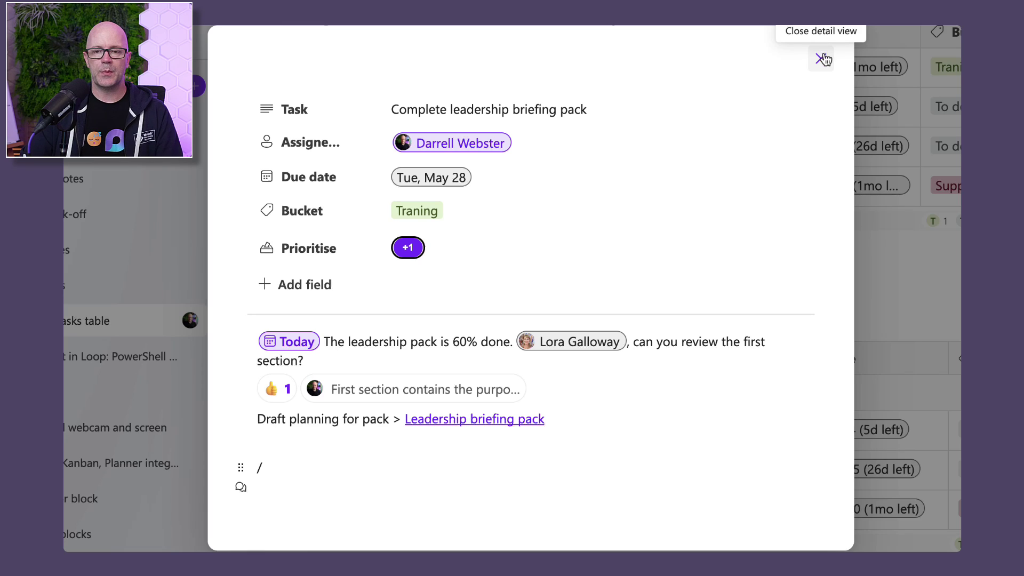
left_click(821, 58)
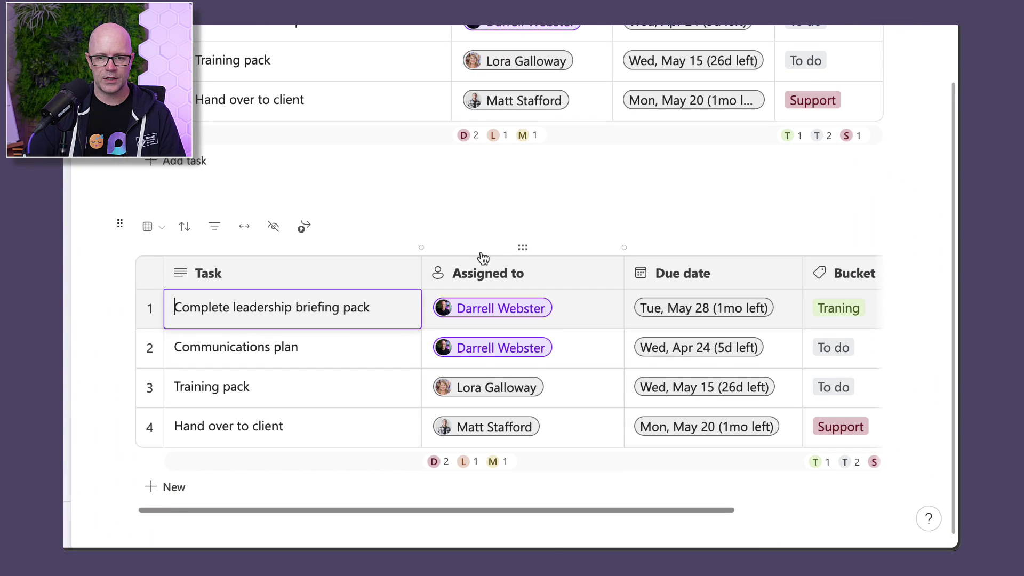
mouse_move(522, 251)
left_mouse_down()
mouse_move(265, 254)
mouse_move(523, 251)
left_mouse_up()
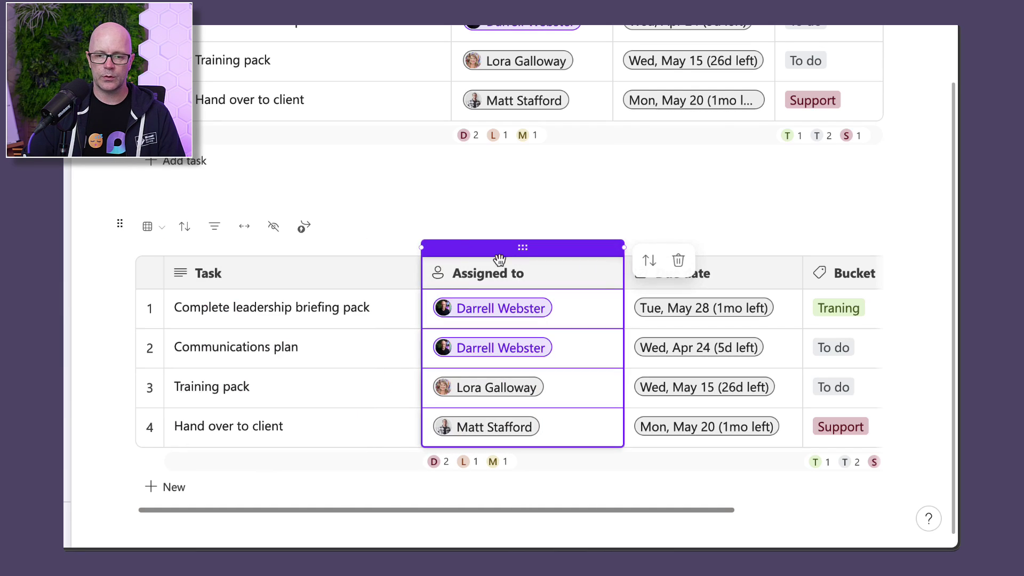
left_click(723, 193)
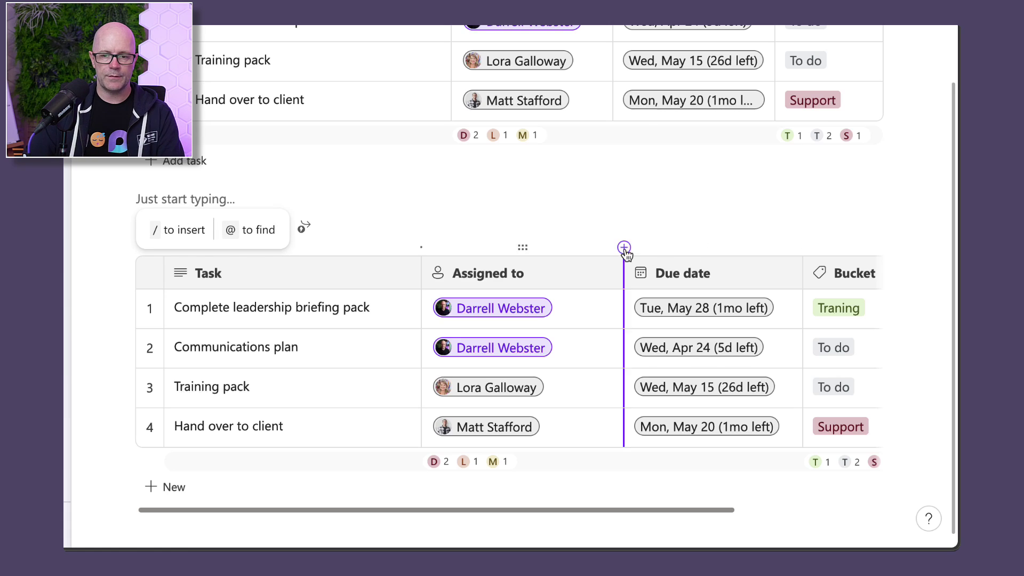
left_click(624, 247)
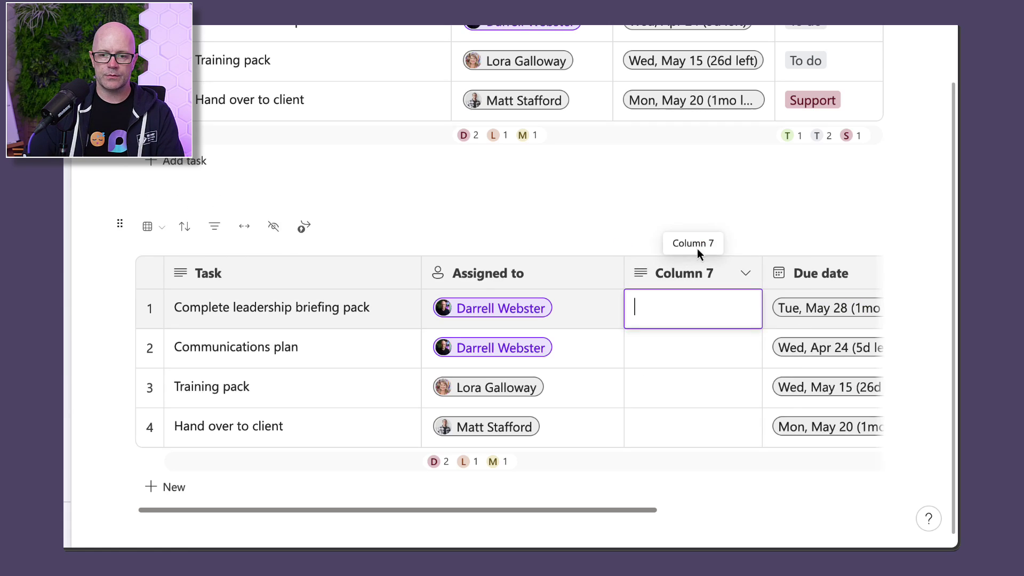
left_click(723, 220)
left_click(692, 248)
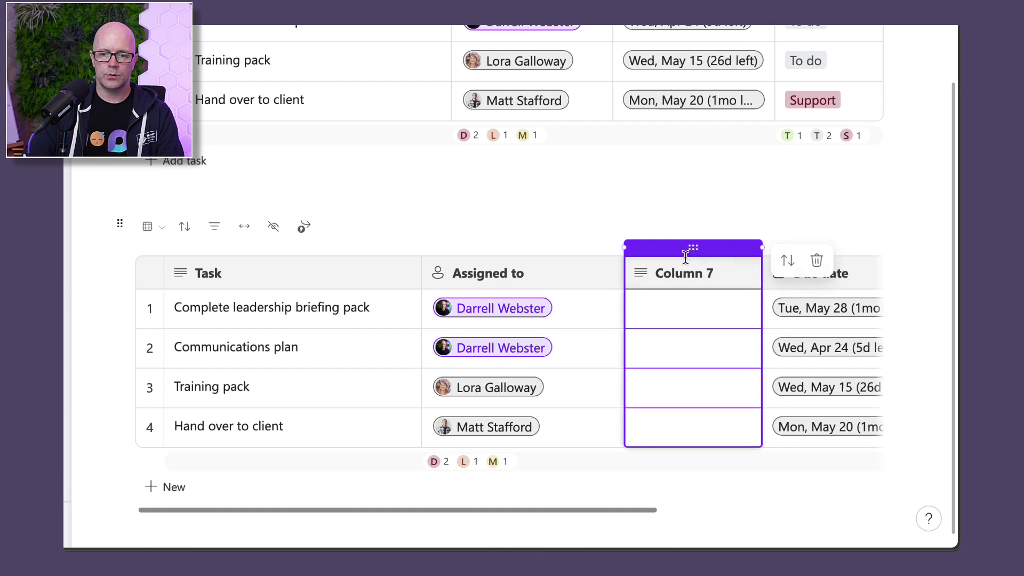
left_click(815, 261)
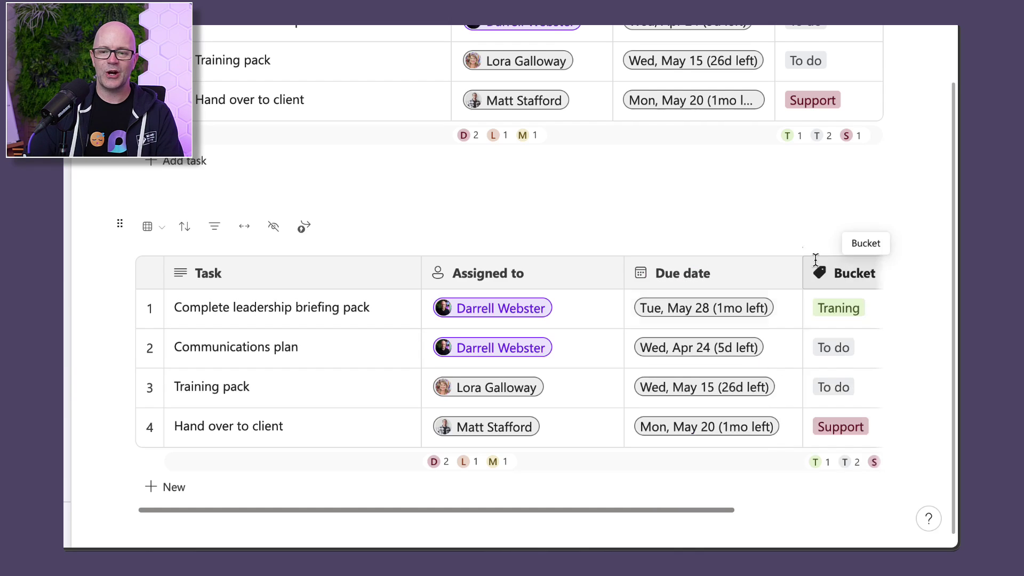
- Check both tables' Task column menus and show the regular table's Change column type choices
scroll(456, 186, "up", 4)
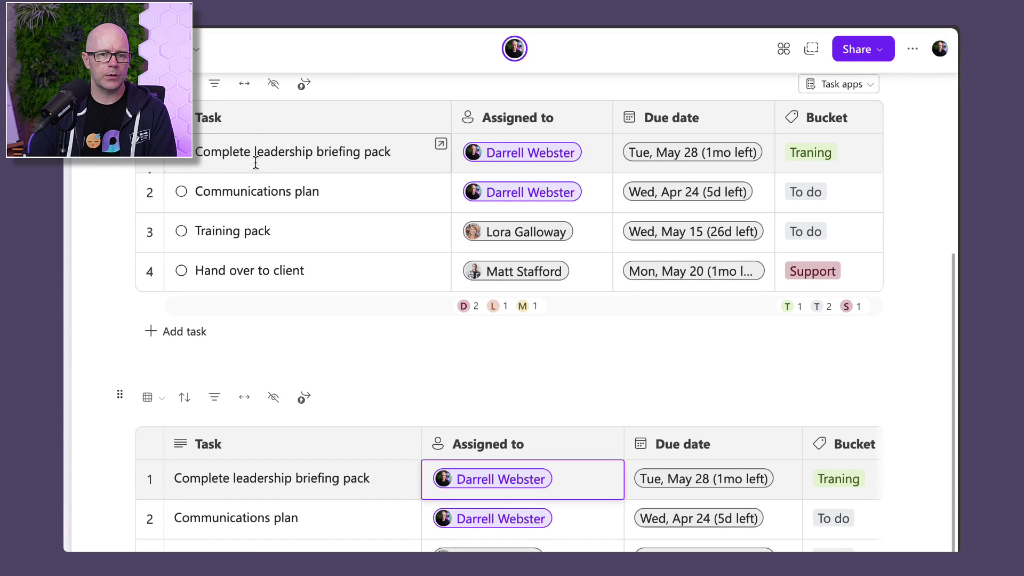
scroll(251, 192, "up", 3)
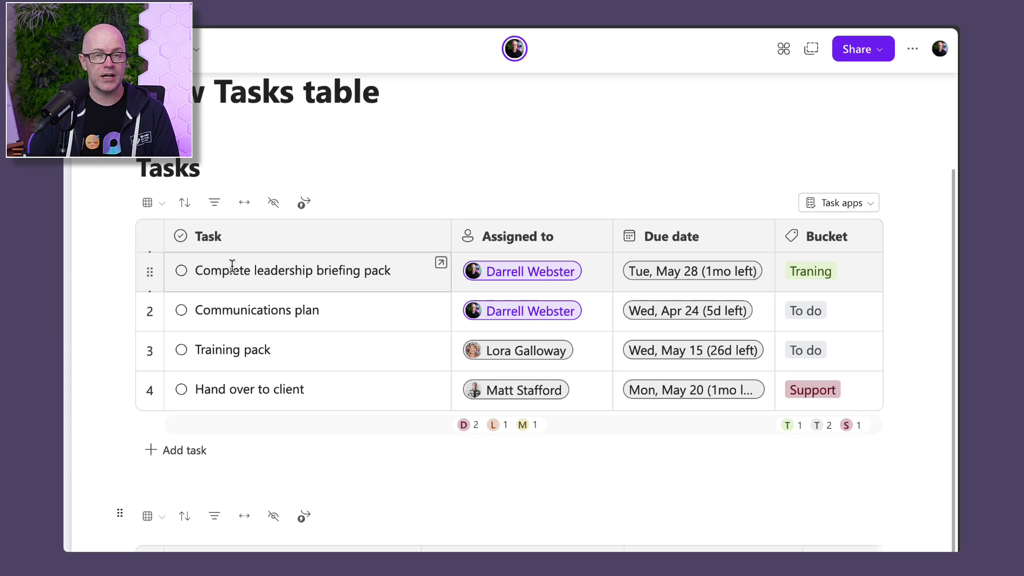
scroll(232, 267, "down", 1)
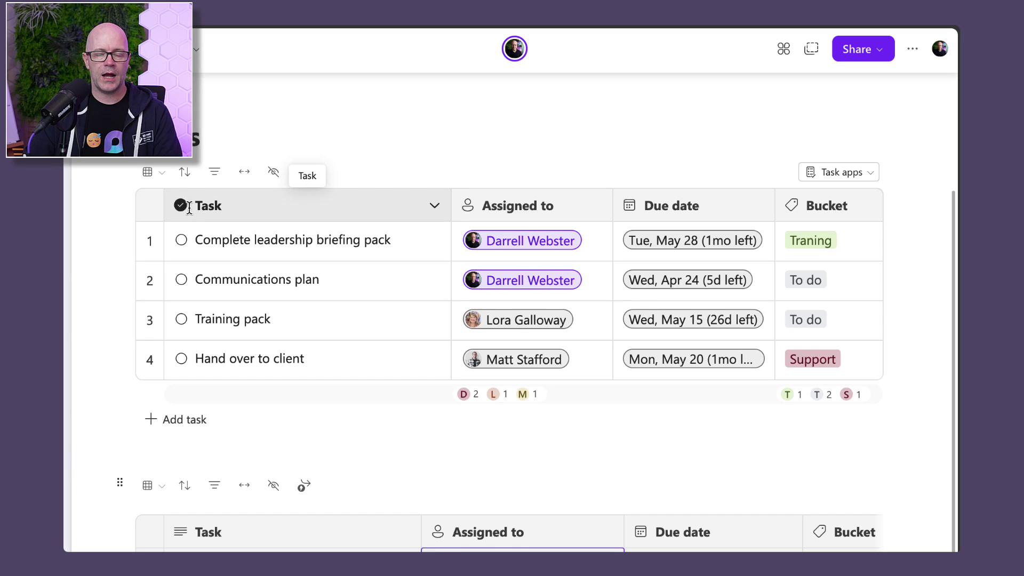
left_click(434, 206)
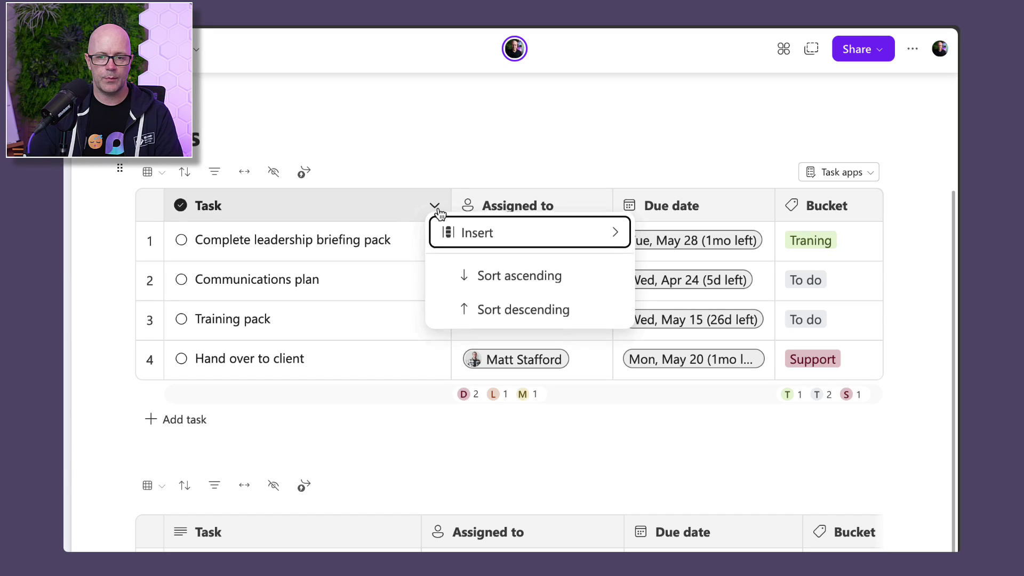
scroll(414, 382, "down", 5)
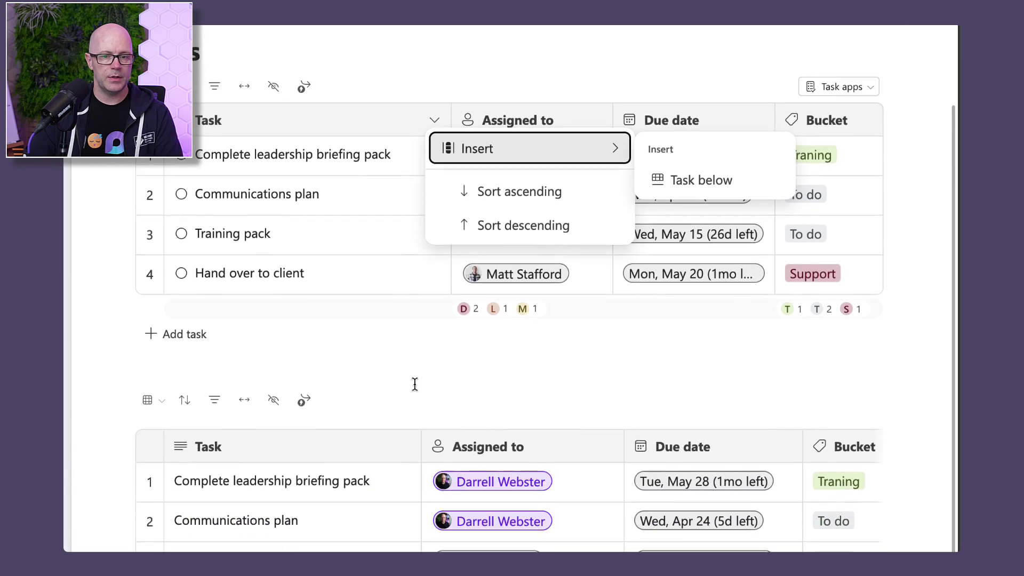
scroll(355, 329, "down", 3)
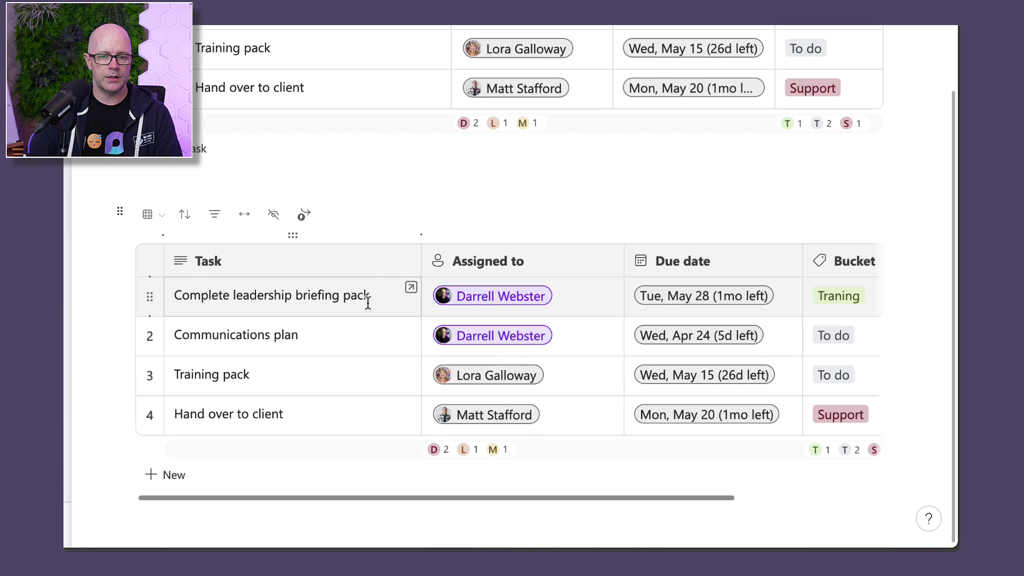
left_click(405, 262)
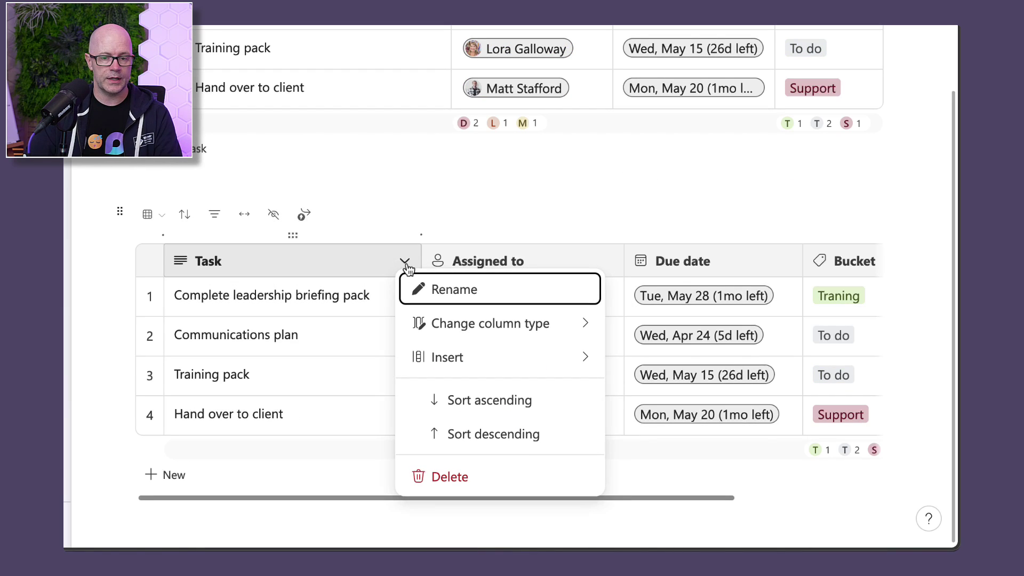
left_click(479, 324)
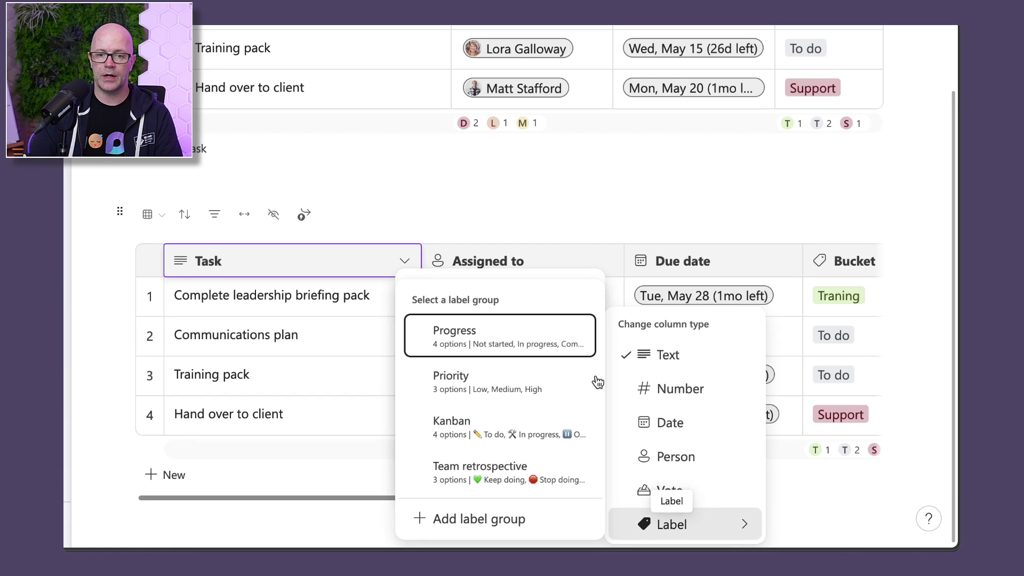
- Make Complete leadership briefing pack a checklist item with the /ch command
left_click(529, 201)
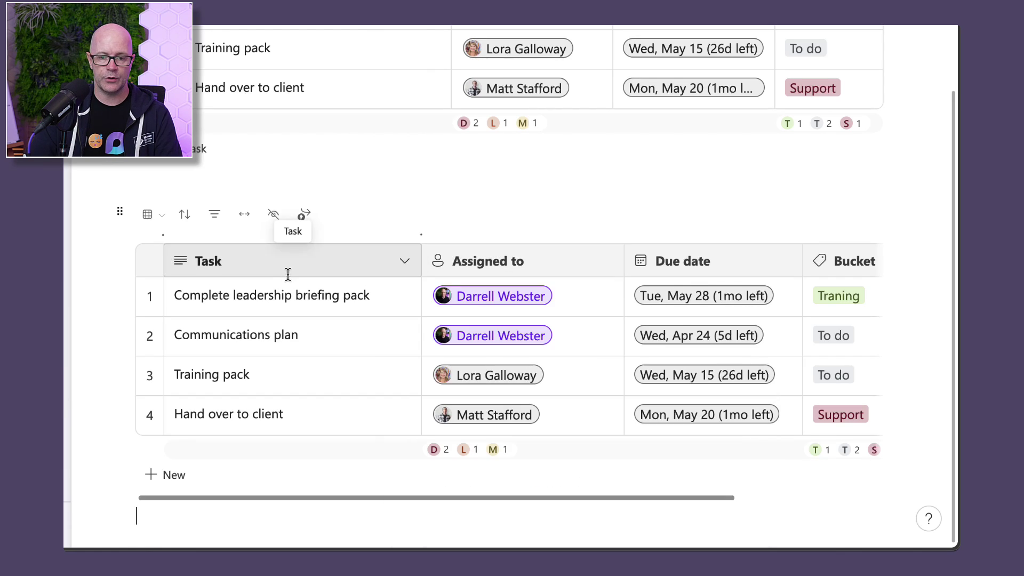
left_click(176, 293)
type("/ch")
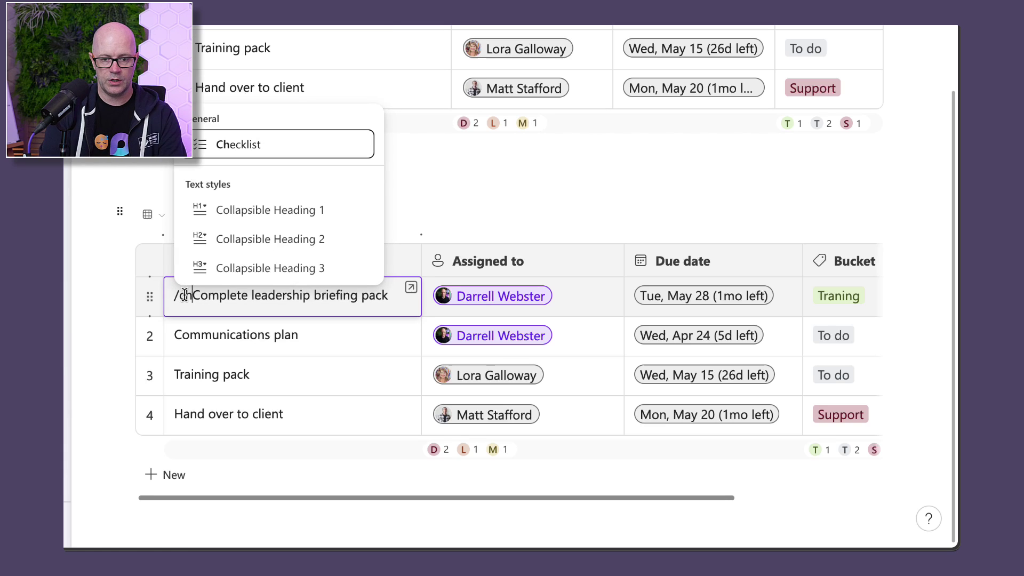
key("Return")
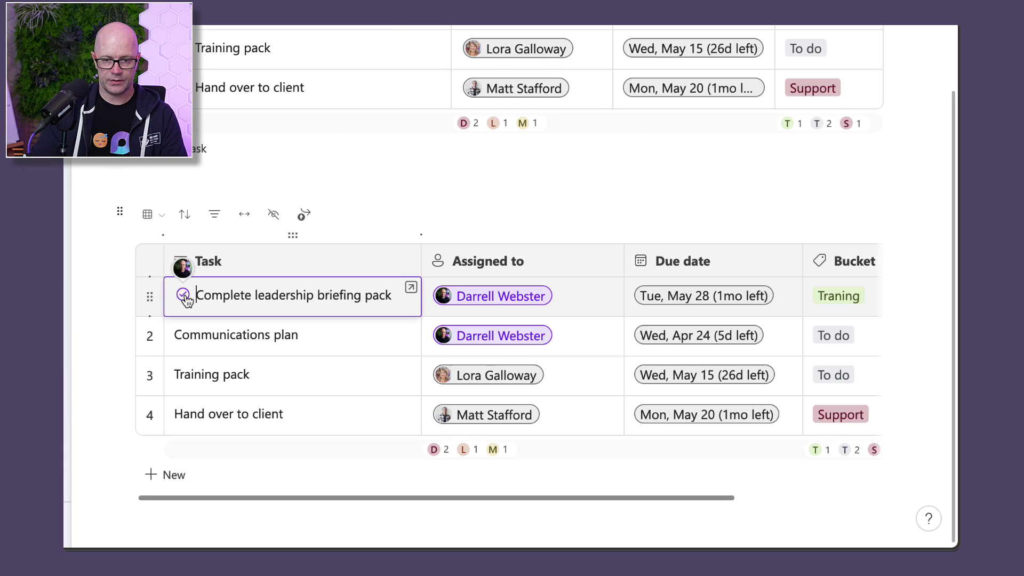
- Turn Communications plan into a checklist item via Headings and lists
left_click(289, 333)
right_click(289, 333)
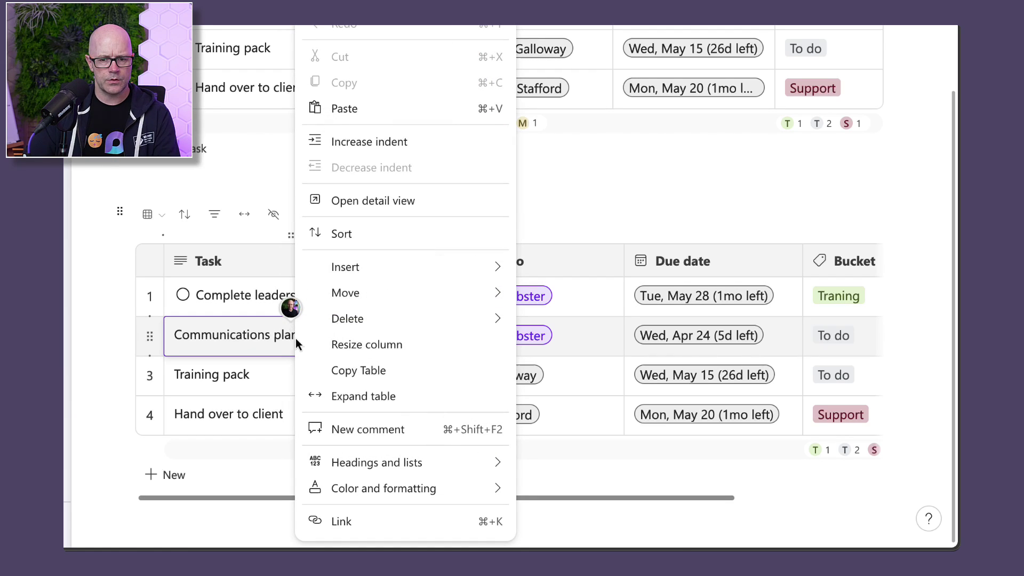
mouse_move(381, 464)
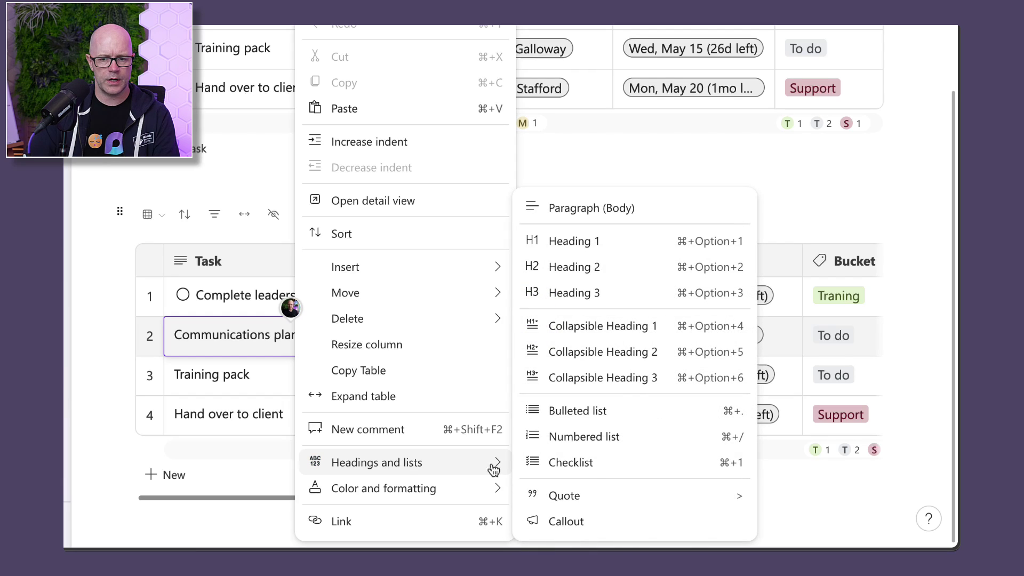
left_click(590, 471)
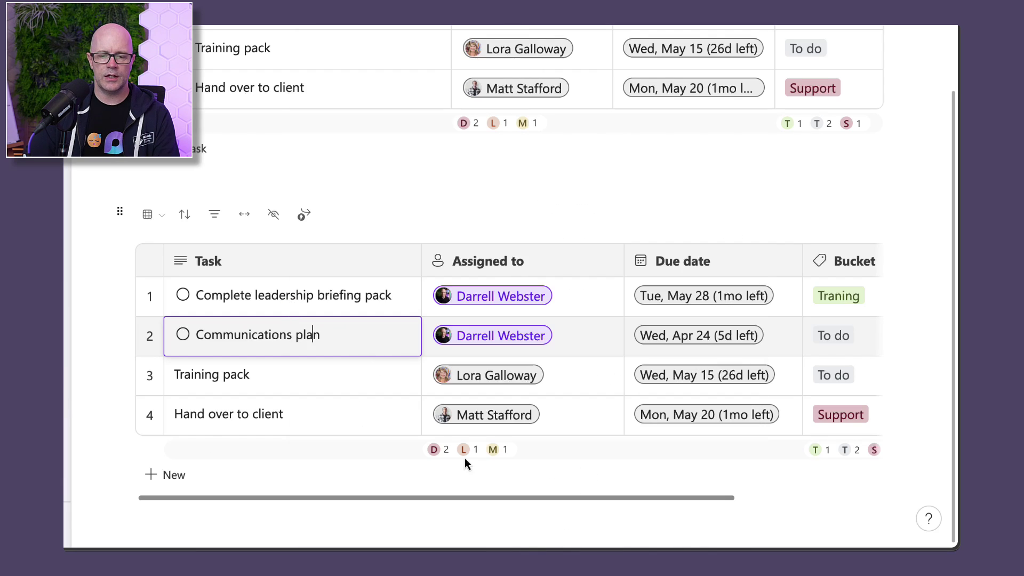
- Turn Hand over to client into a checklist item, leaving Training pack as plain text
left_click_drag(254, 379, 262, 421)
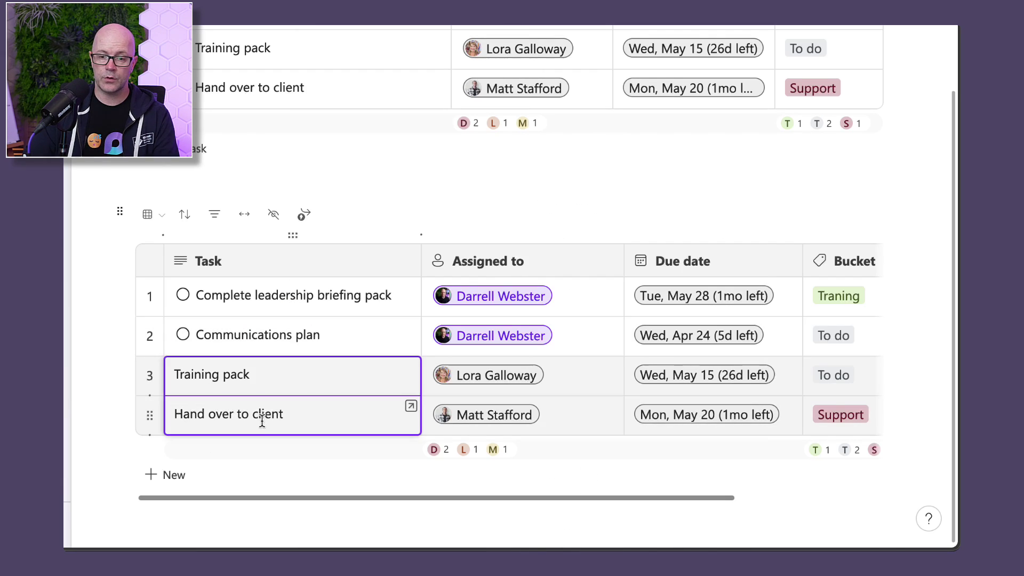
right_click(262, 415)
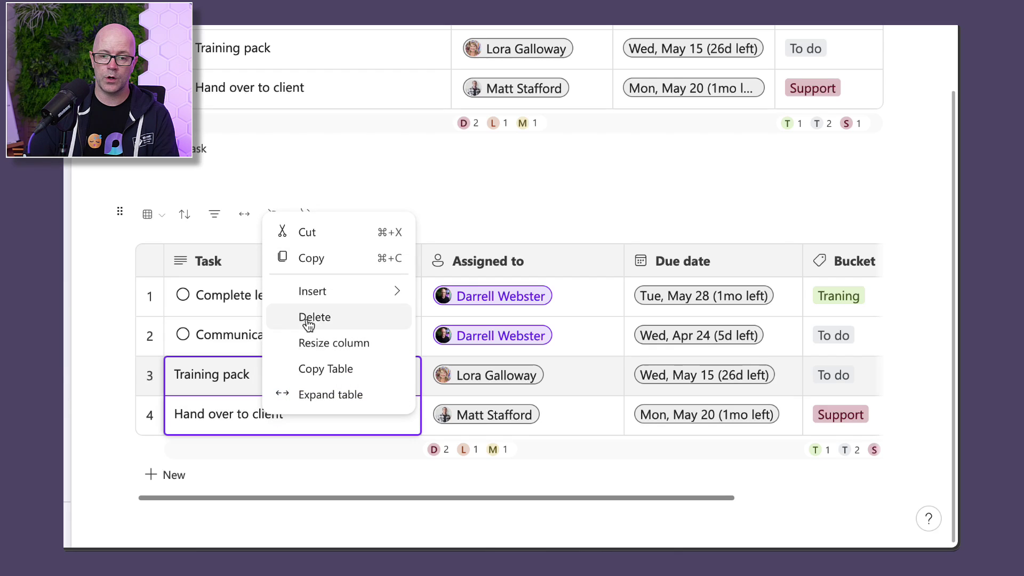
left_click(528, 183)
left_click(221, 375)
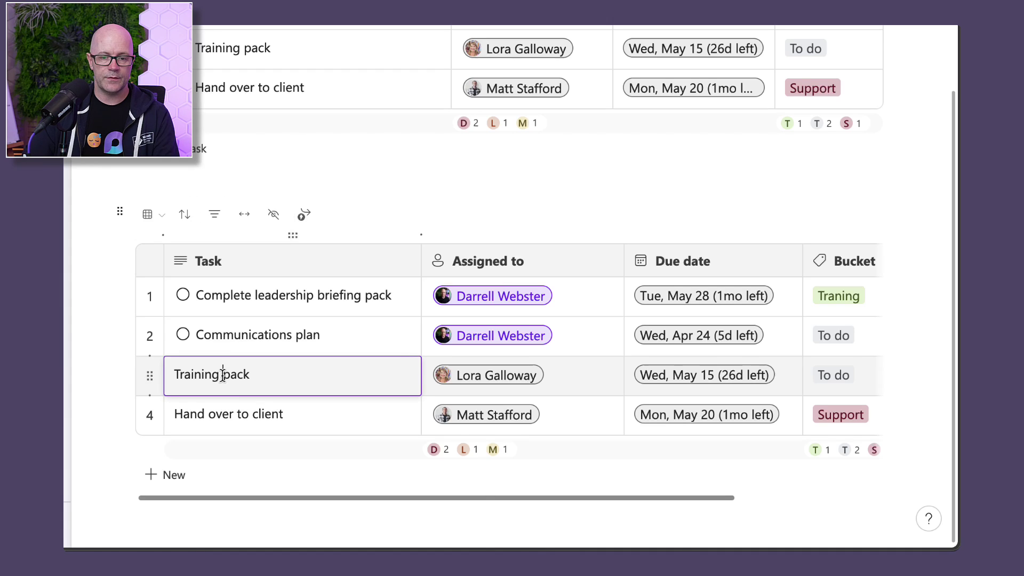
right_click(271, 417)
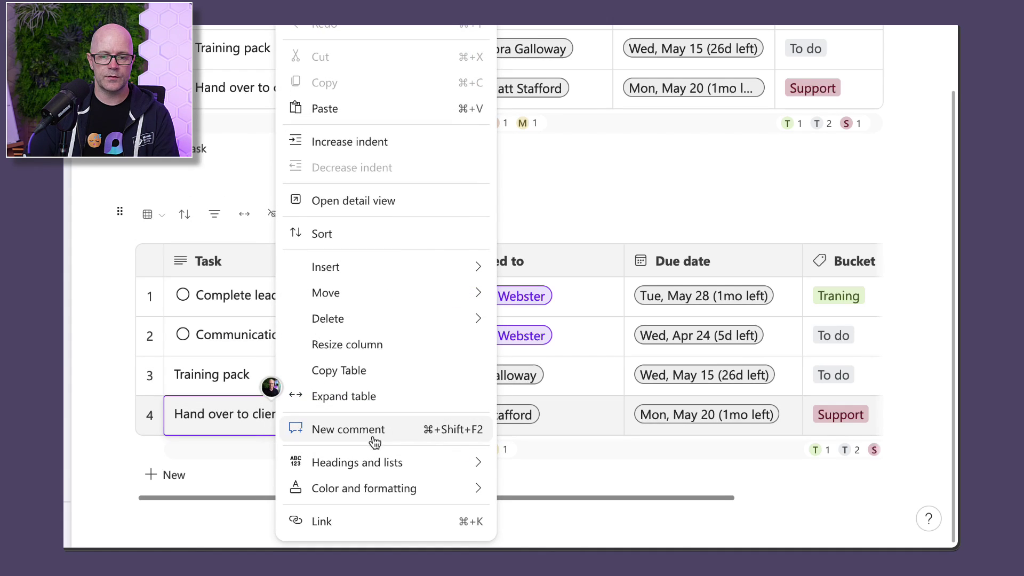
mouse_move(387, 463)
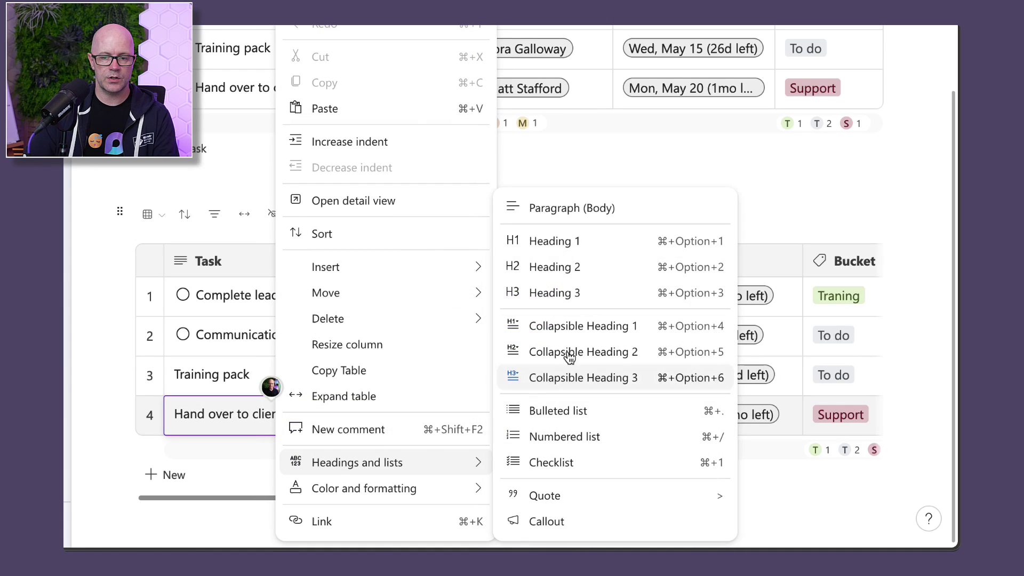
left_click(568, 466)
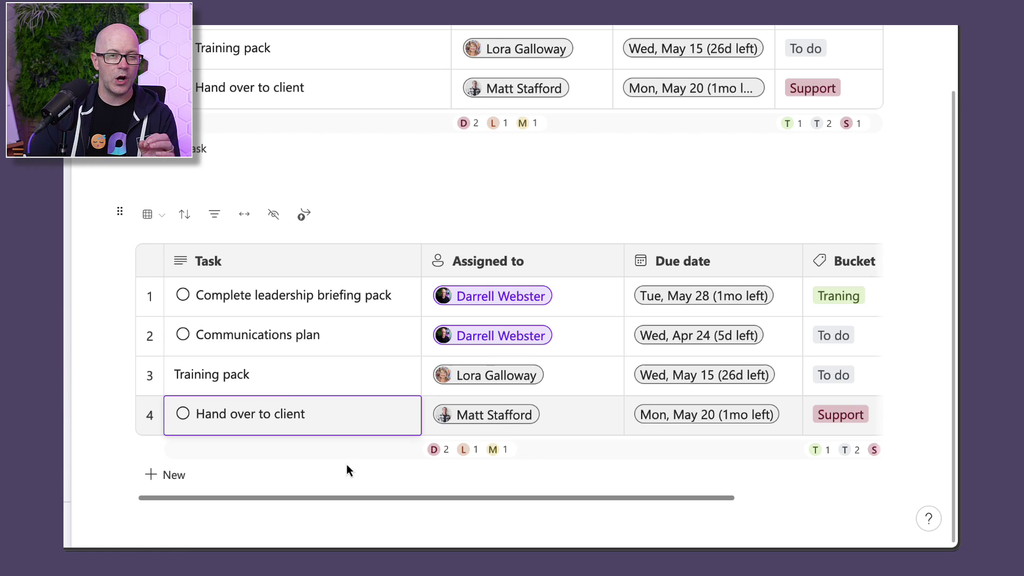
- Add an empty fifth row to the lower table and review the Assigned to and Due date column menus
left_click(162, 476)
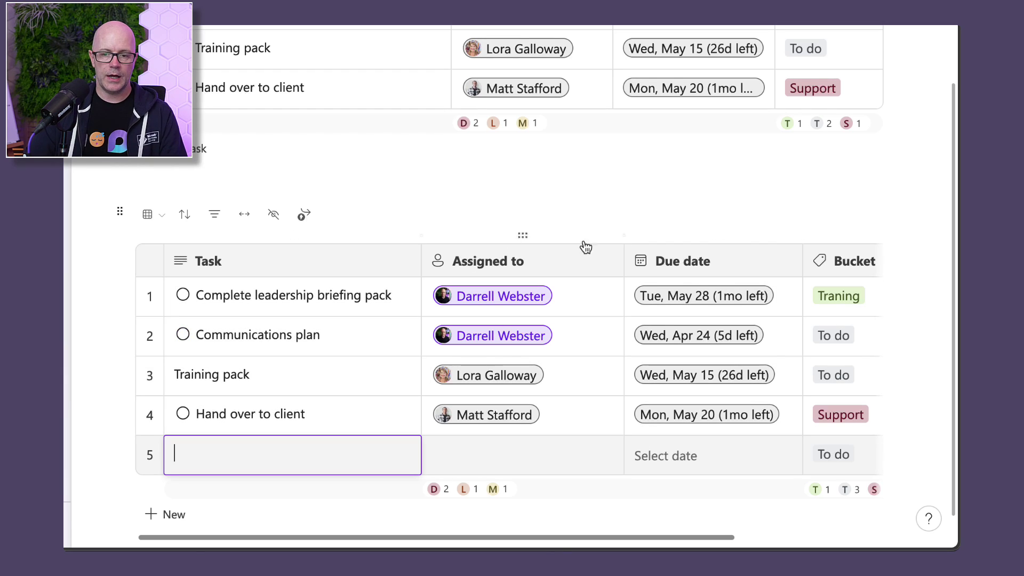
left_click(608, 263)
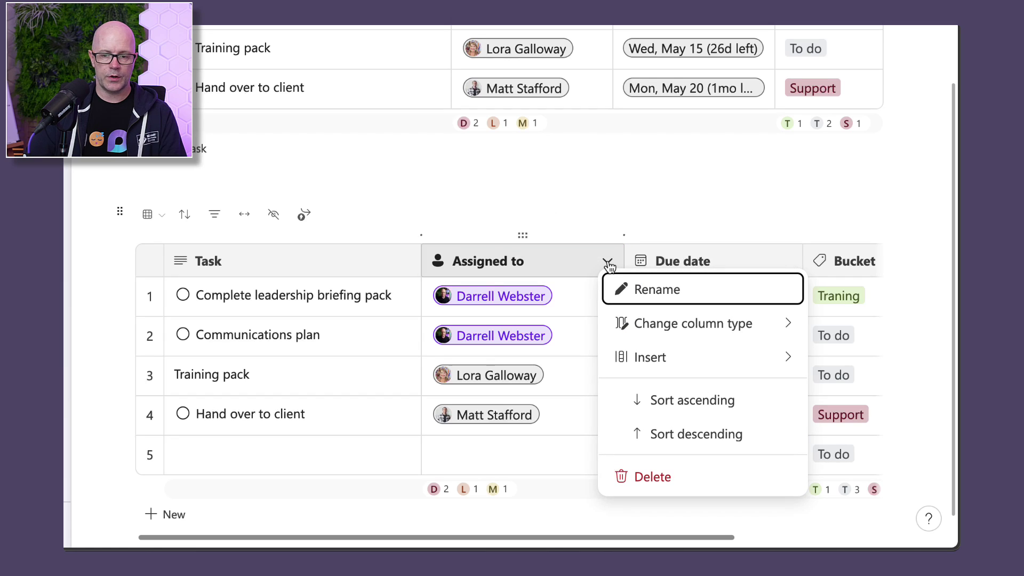
mouse_move(681, 357)
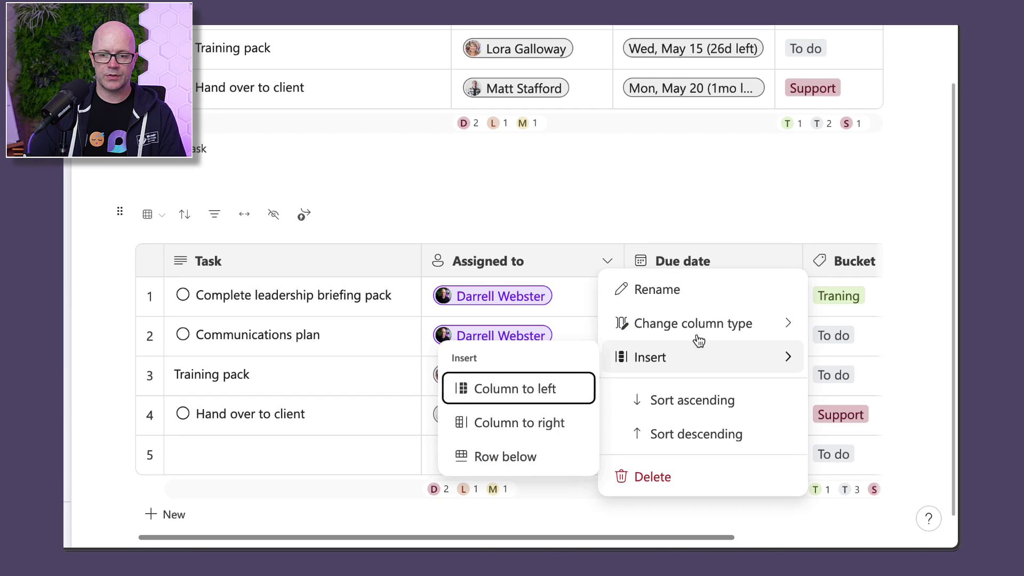
left_click(789, 185)
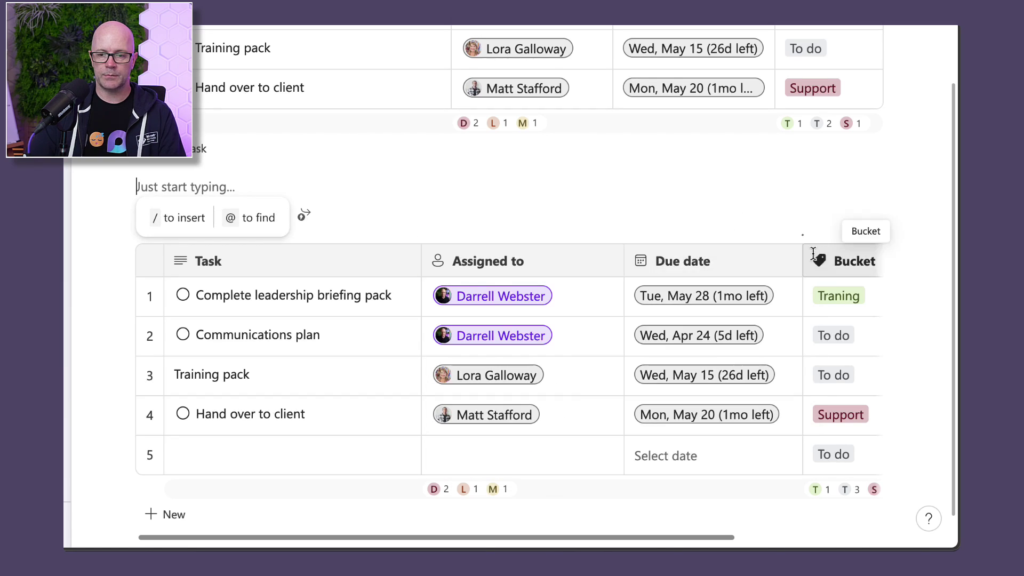
left_click(786, 261)
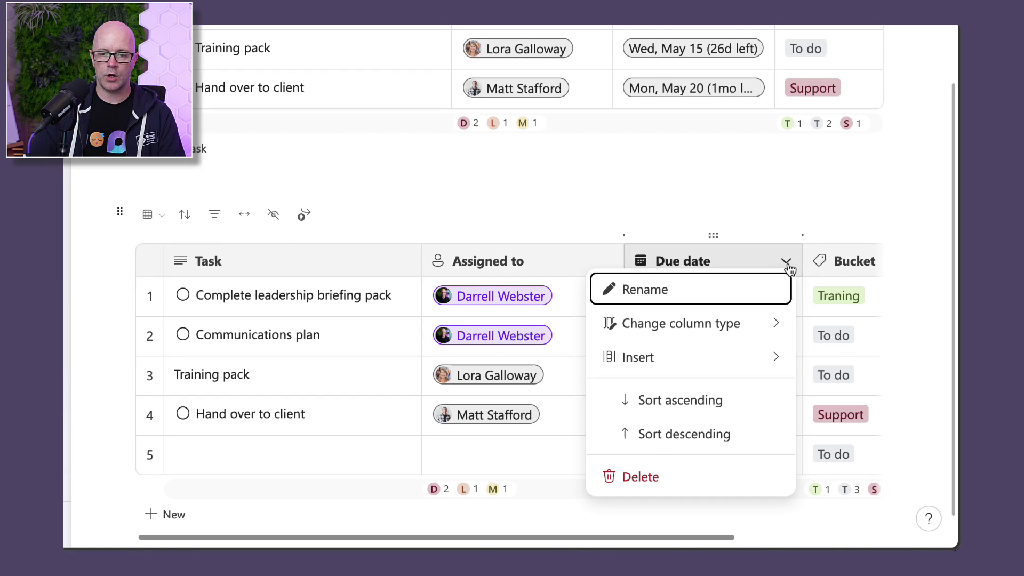
left_click(786, 261)
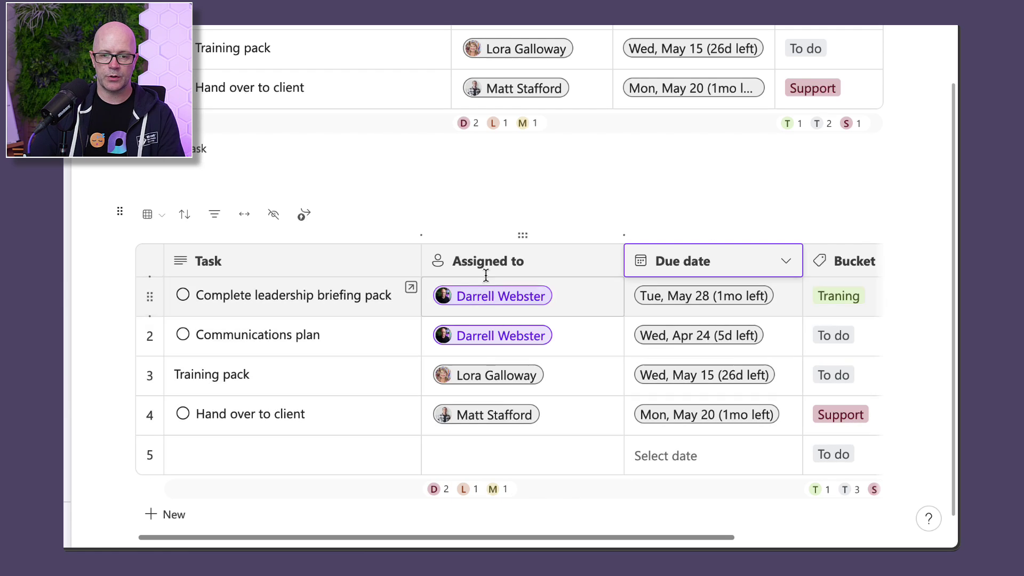
- Switch the lower tasks table to Board view, grouping cards into To do, Traning and Support
scroll(582, 239, "up", 3)
scroll(582, 320, "up", 2)
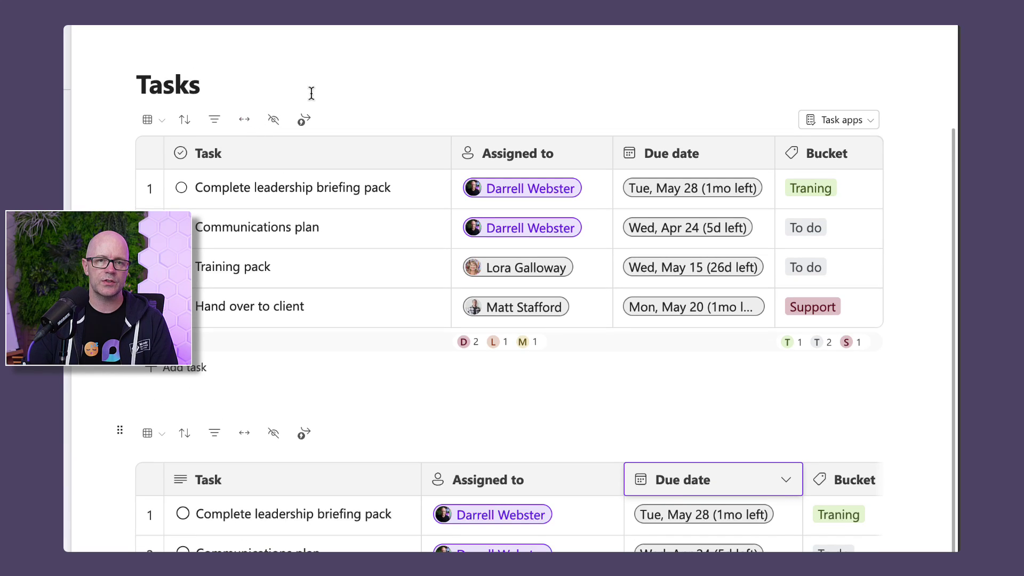
scroll(403, 363, "down", 2)
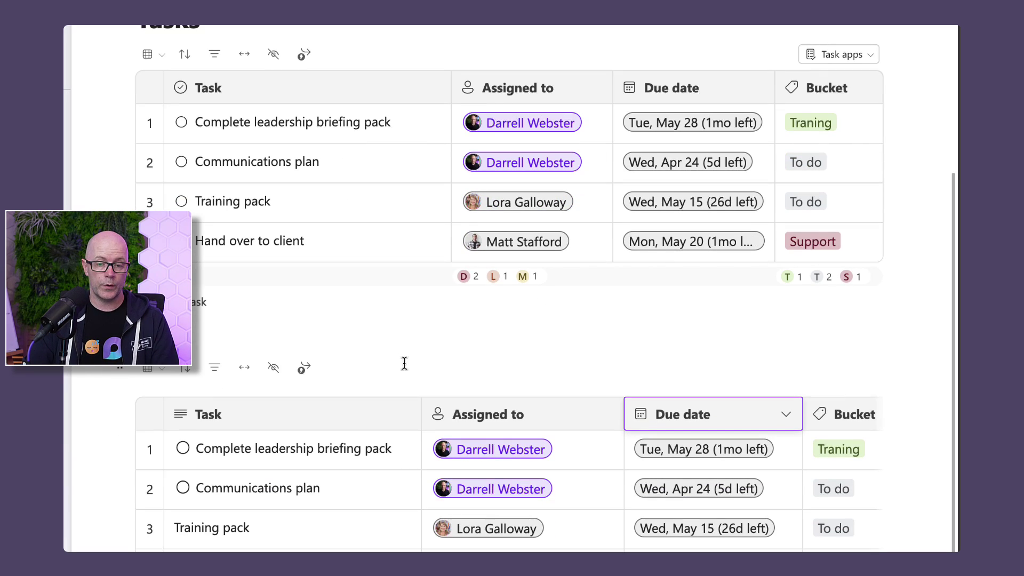
scroll(405, 365, "down", 1)
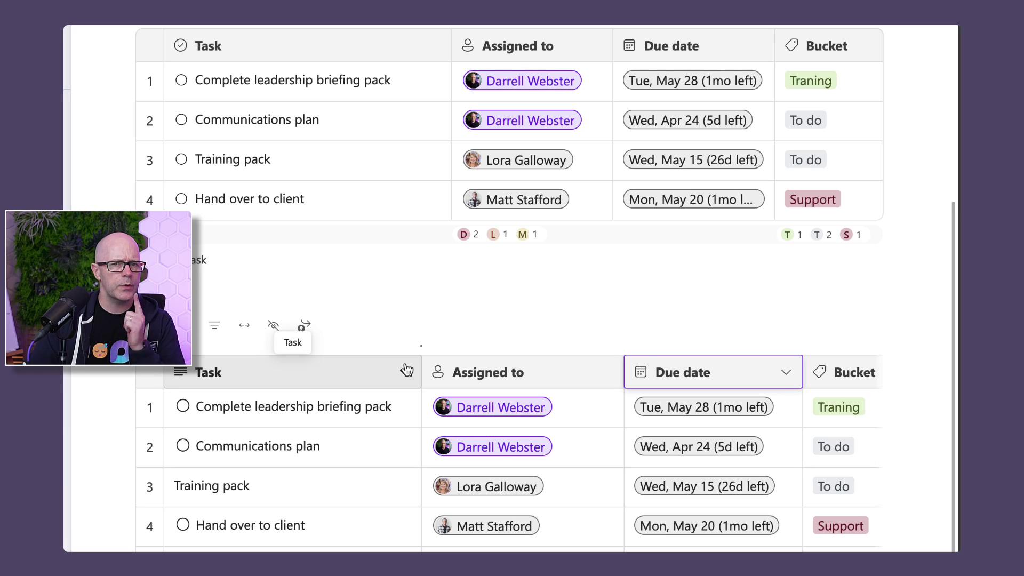
left_click(309, 407)
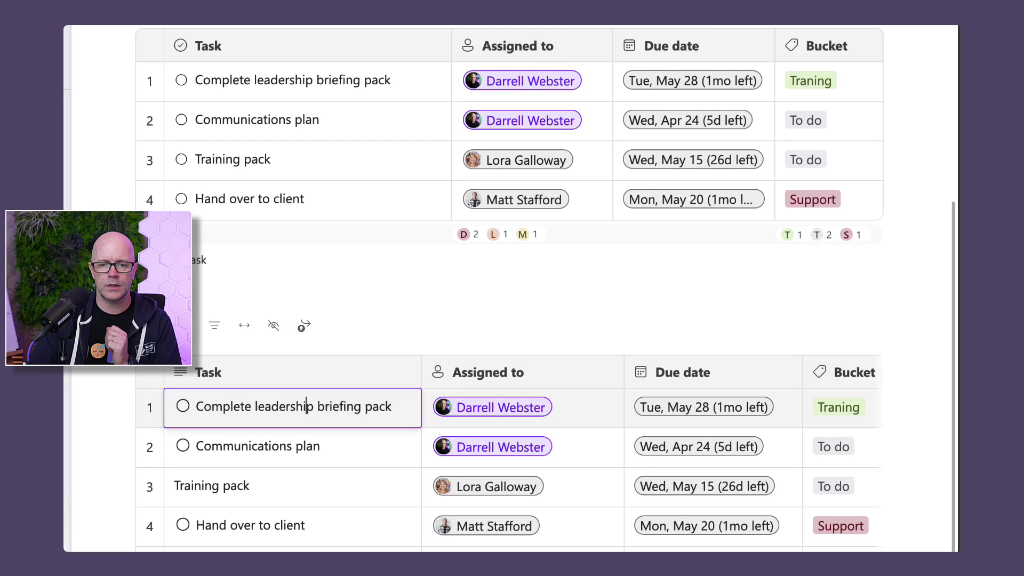
left_click(160, 326)
left_click(201, 419)
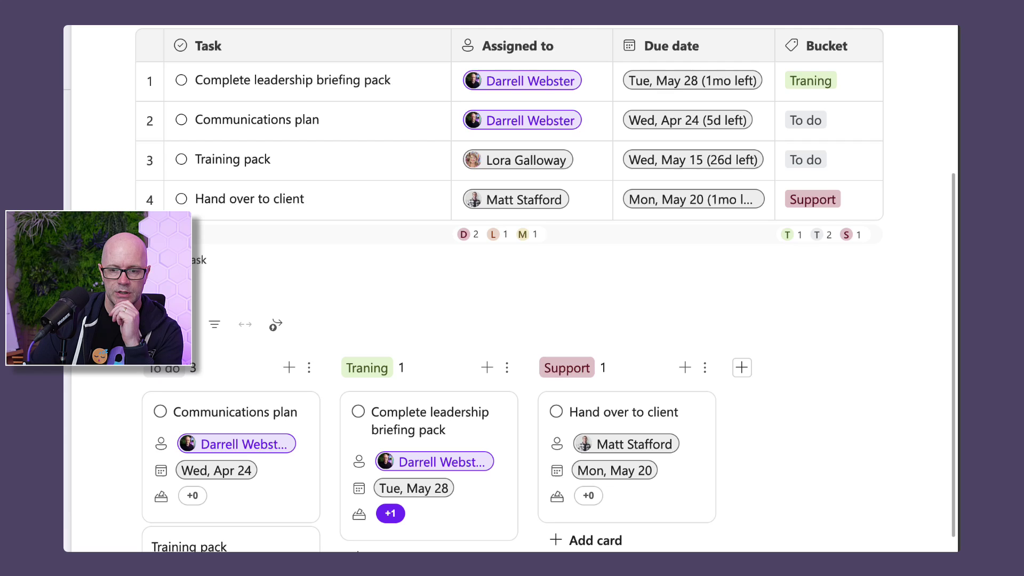
left_click(459, 416)
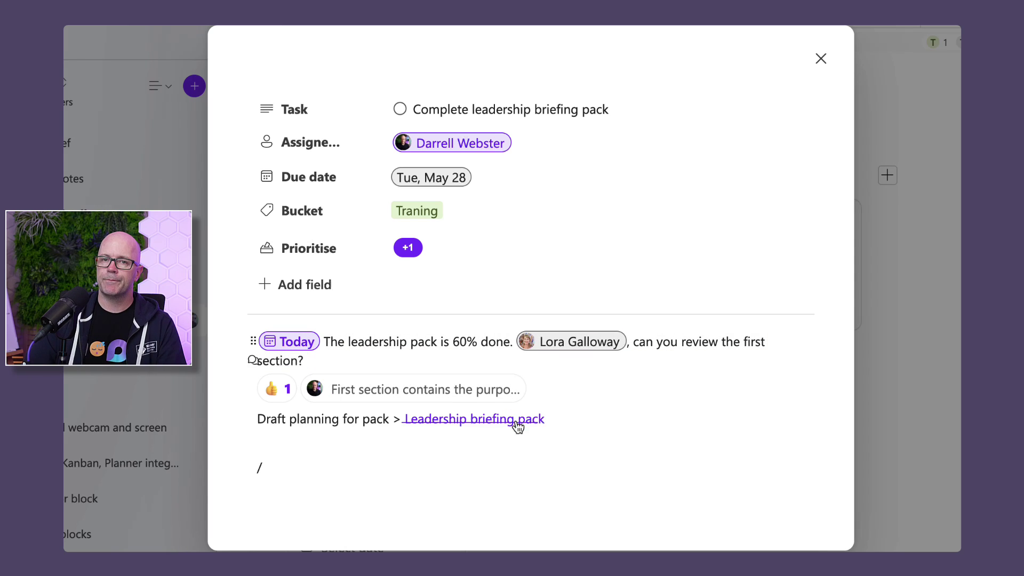
left_click(631, 418)
type("/")
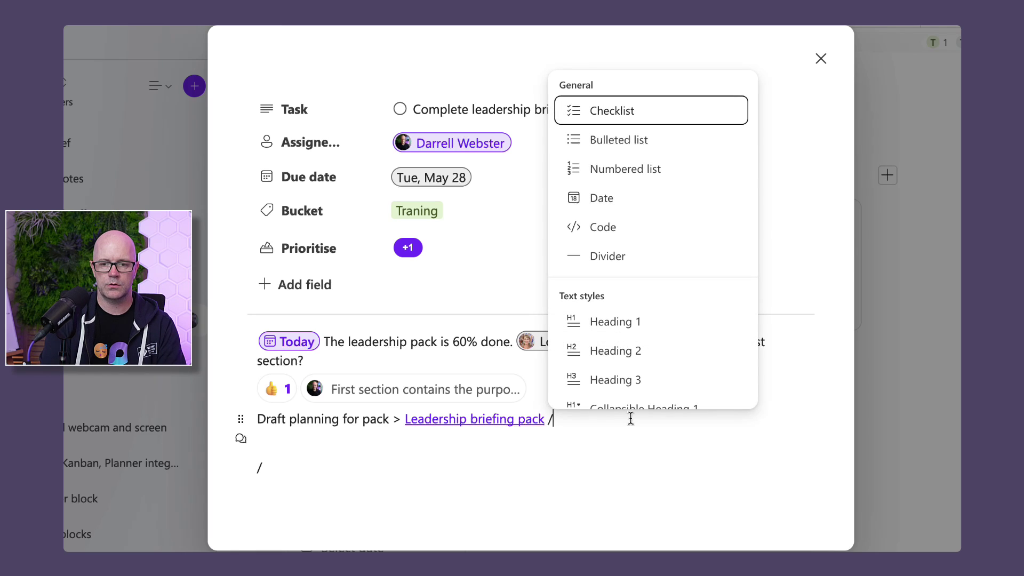
type("lea")
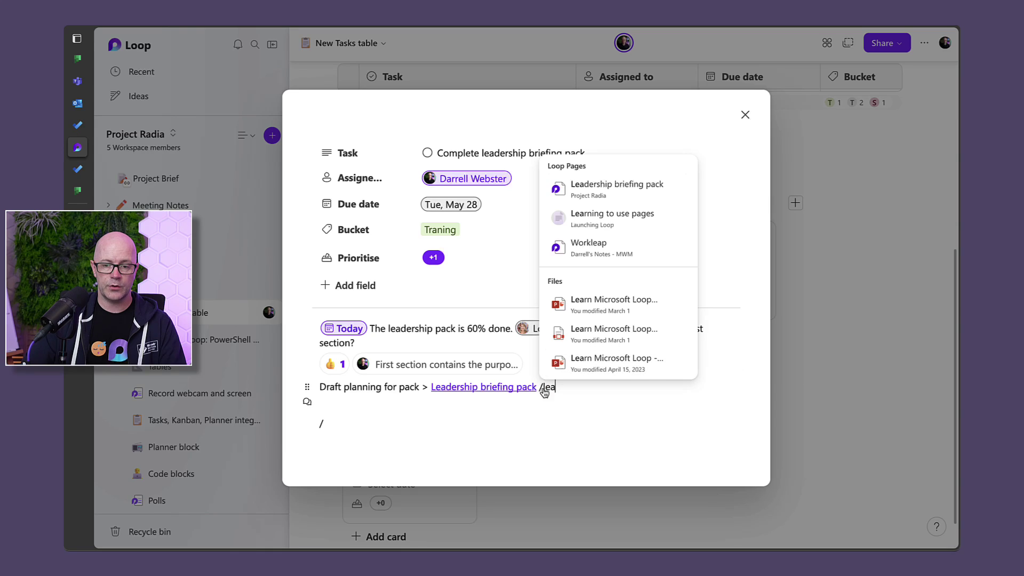
left_click(574, 397)
left_click_drag(559, 388, 541, 387)
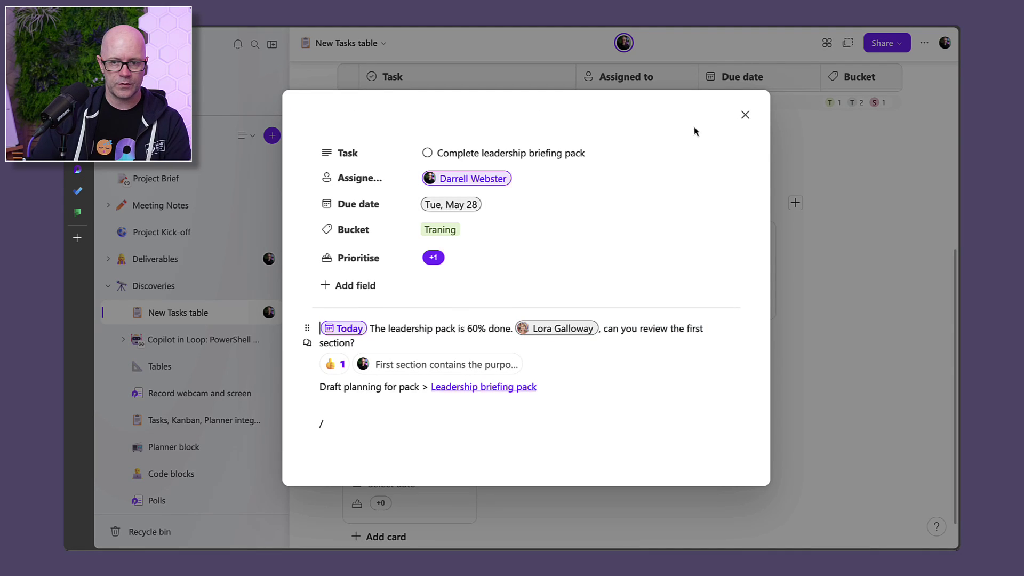
left_click(745, 115)
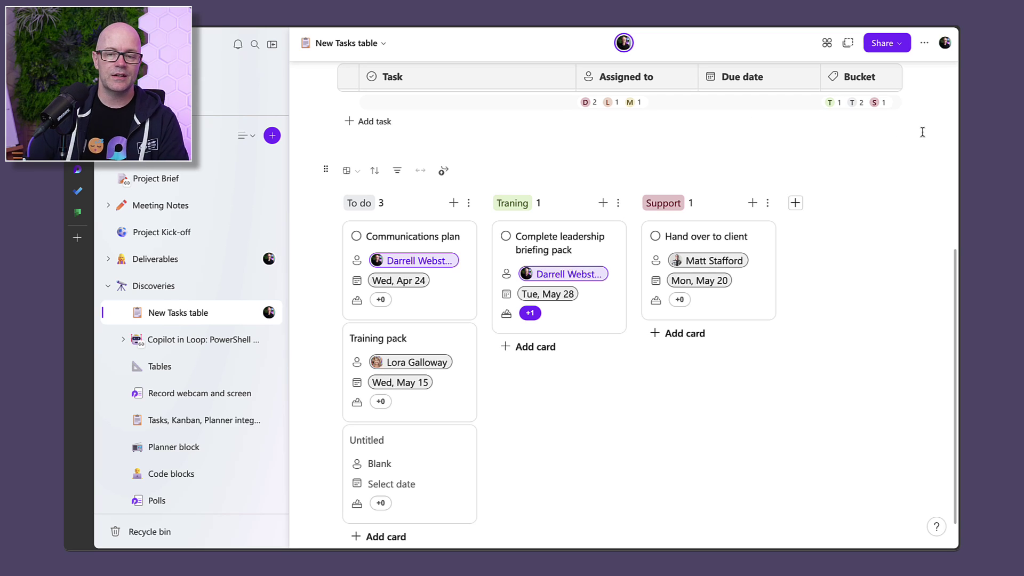
left_click(346, 170)
- Return the lower tasks to table view, then preview moving Communications plan to another plan and cancel
left_click(385, 213)
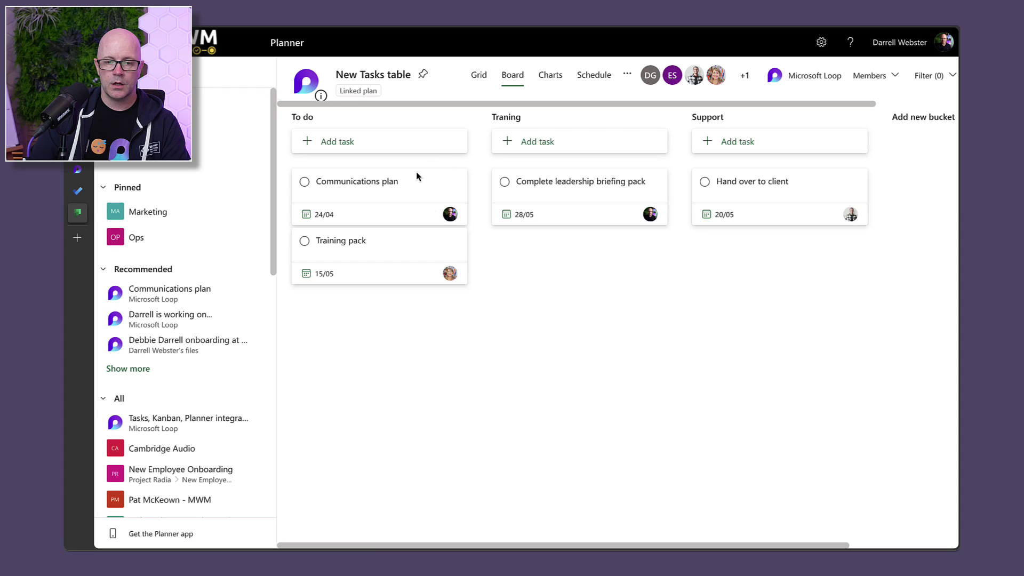
left_click(456, 184)
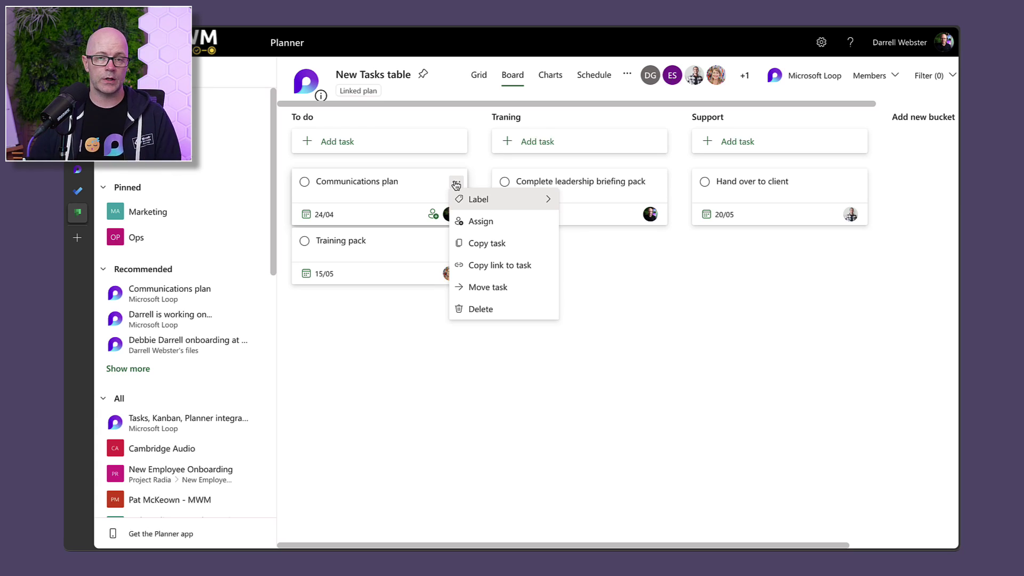
left_click(495, 288)
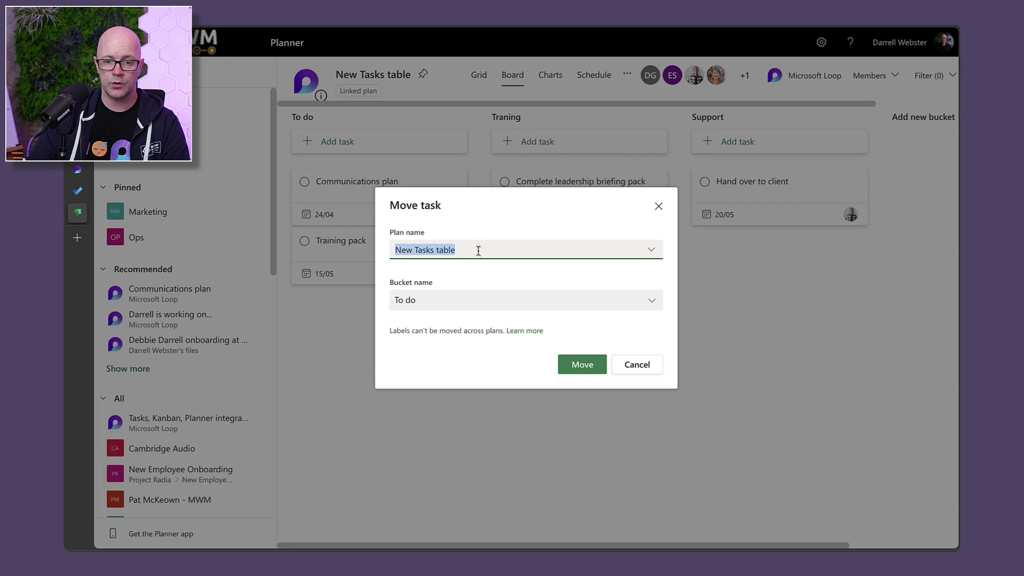
left_click(650, 251)
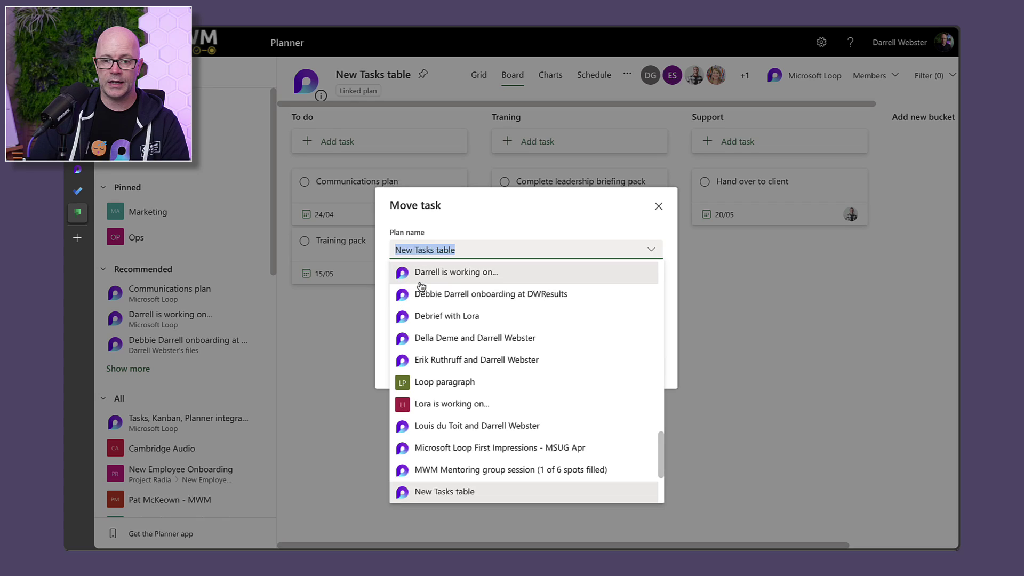
left_click(647, 206)
left_click(658, 207)
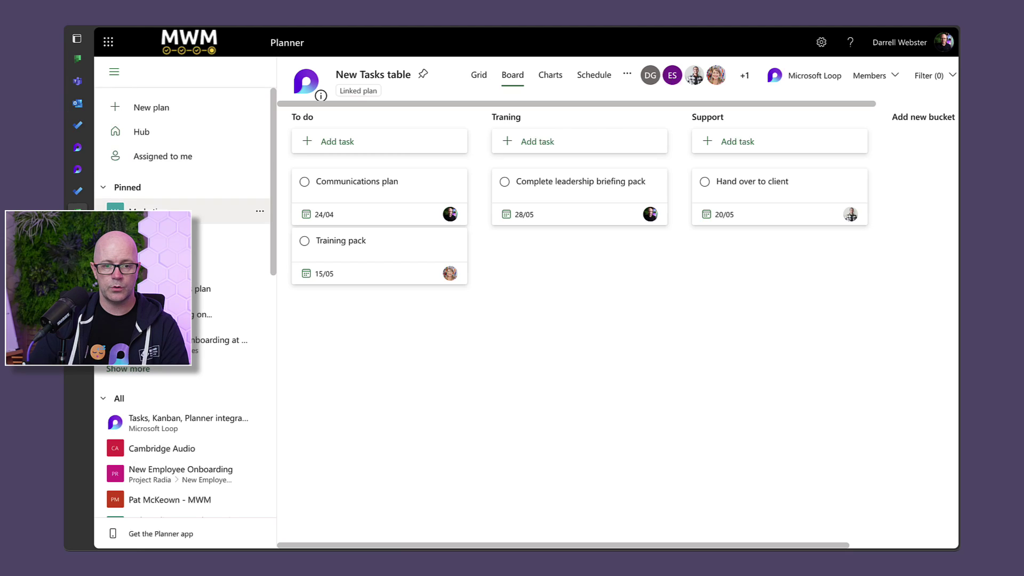
- Go back to the New Tasks table page in Loop and select the Training pack cell
left_click(80, 148)
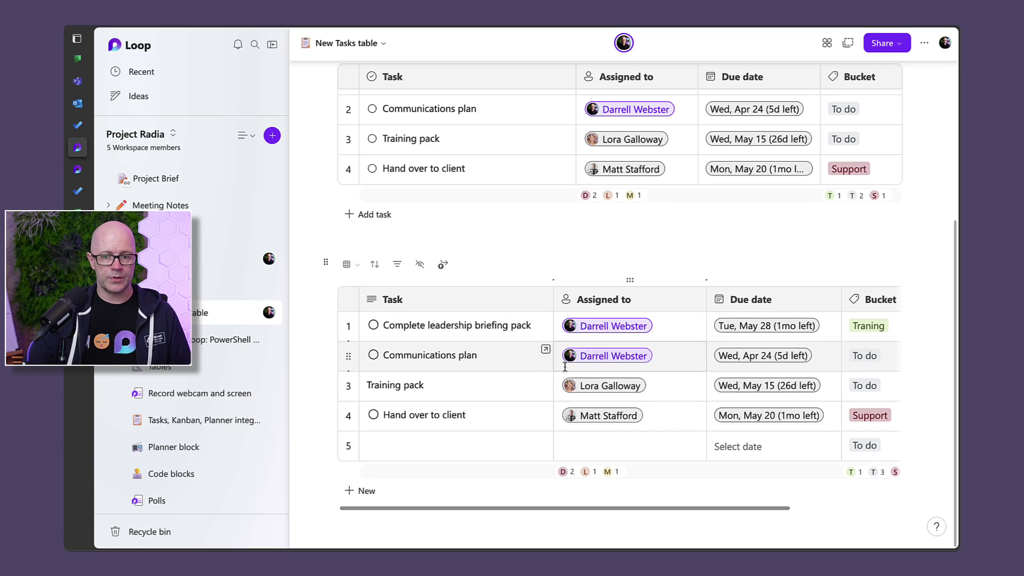
left_click(467, 387)
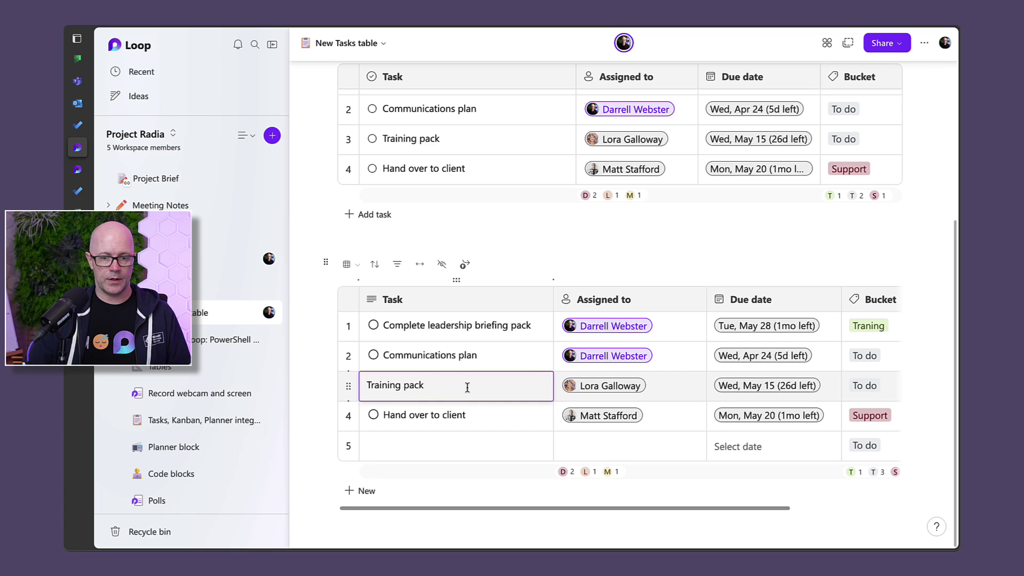
left_click(349, 389)
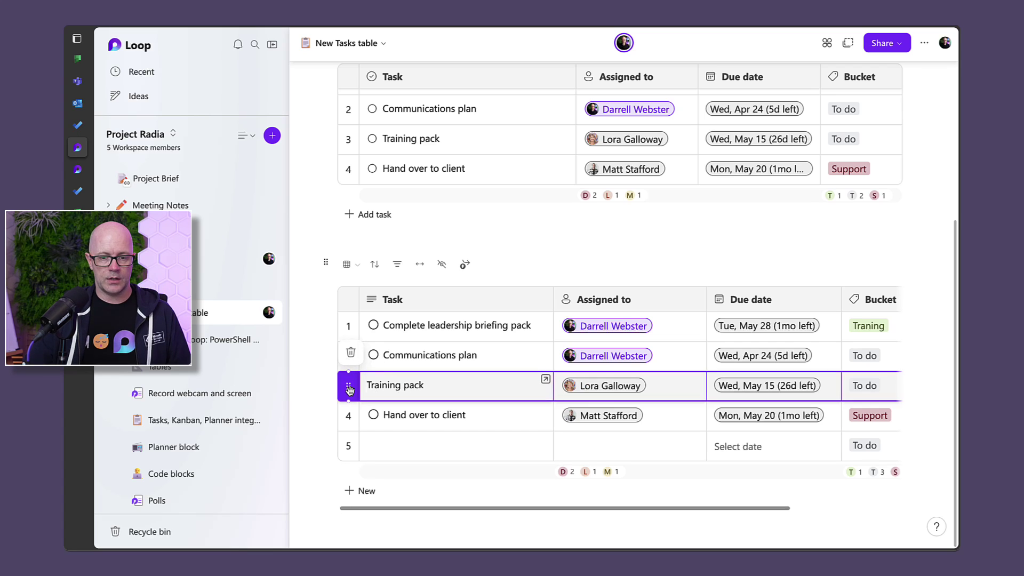
left_click(473, 387)
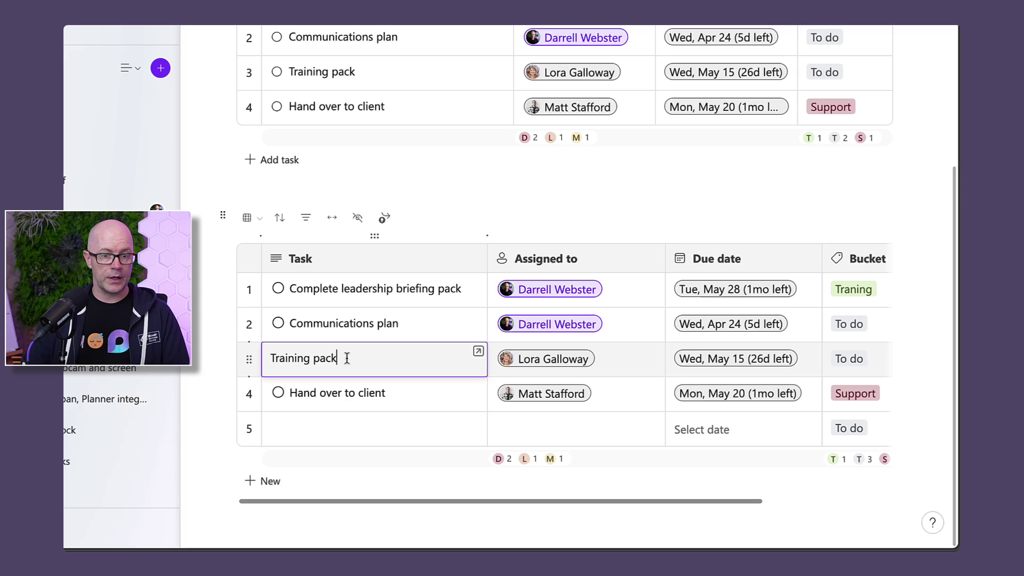
right_click(405, 354)
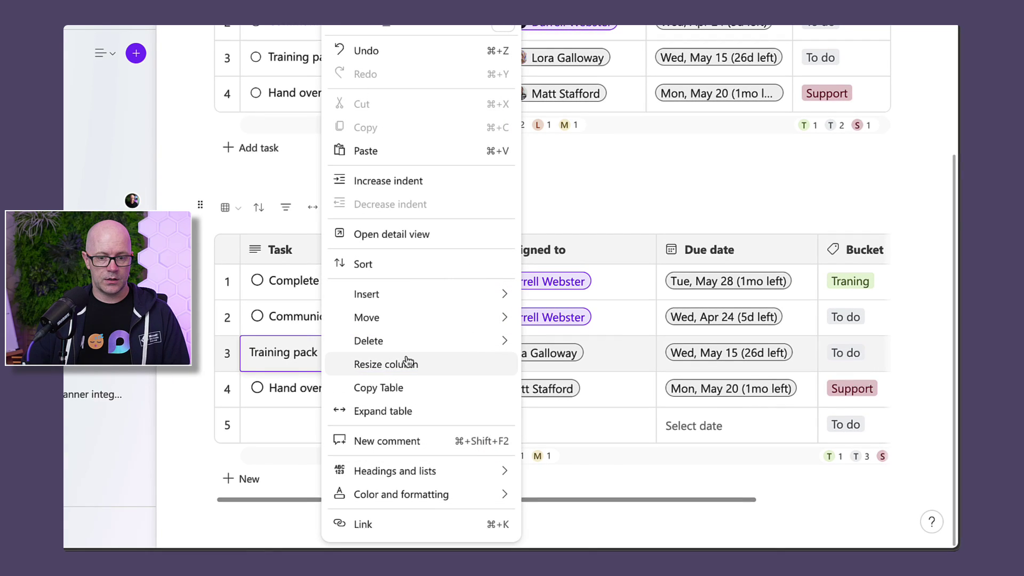
left_click(387, 441)
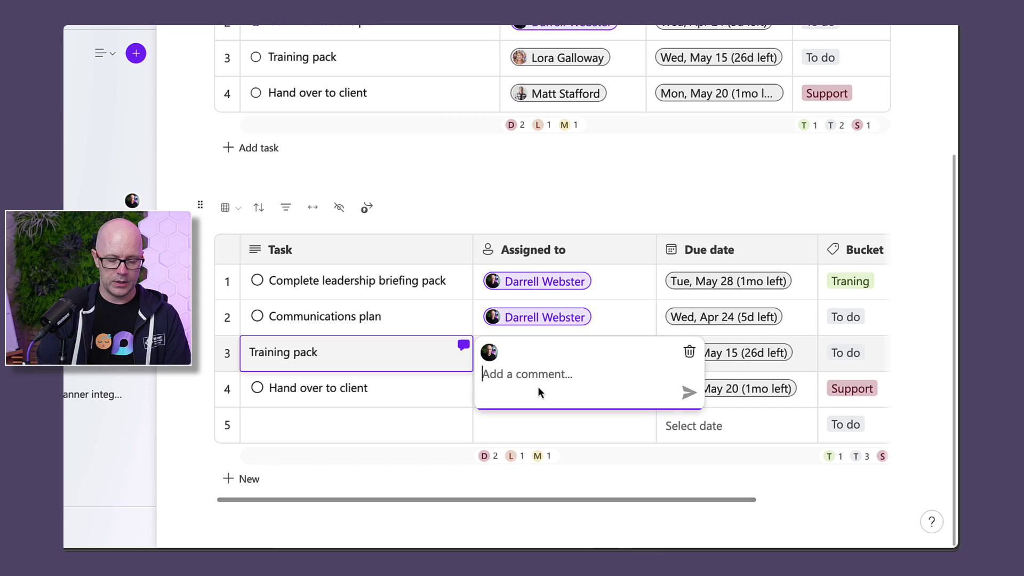
type("@matt")
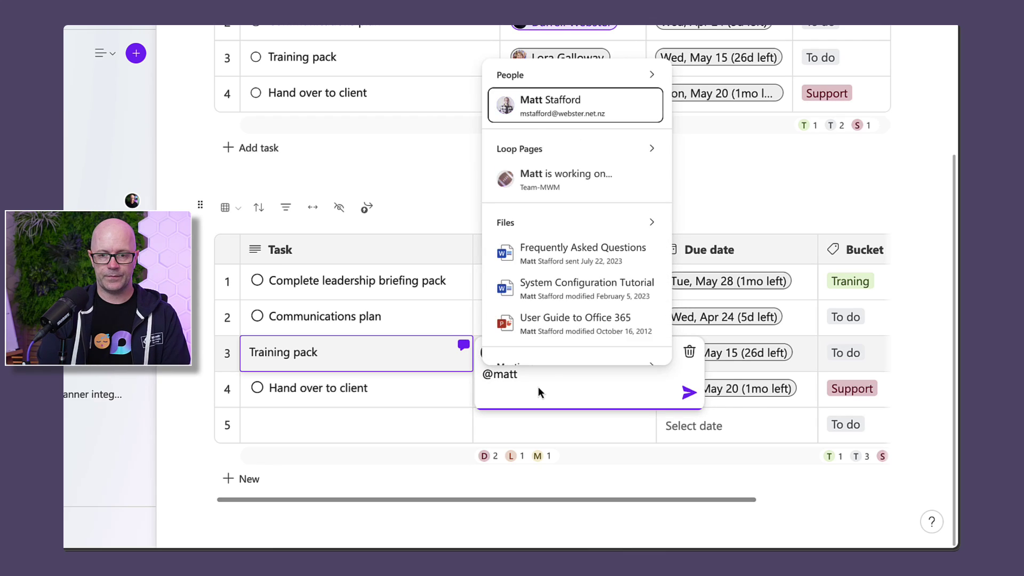
key("Return")
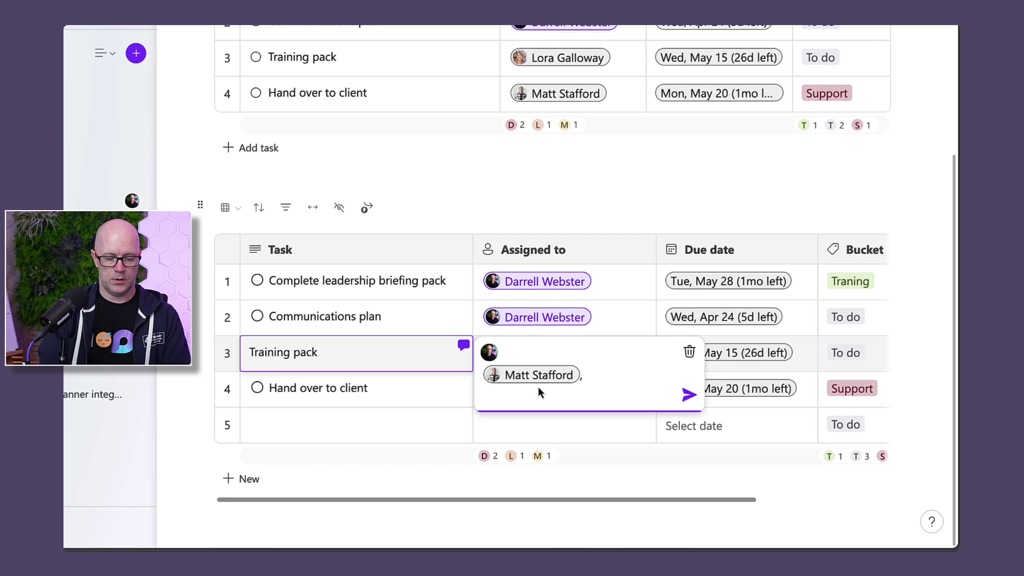
type("@lora")
key("Return")
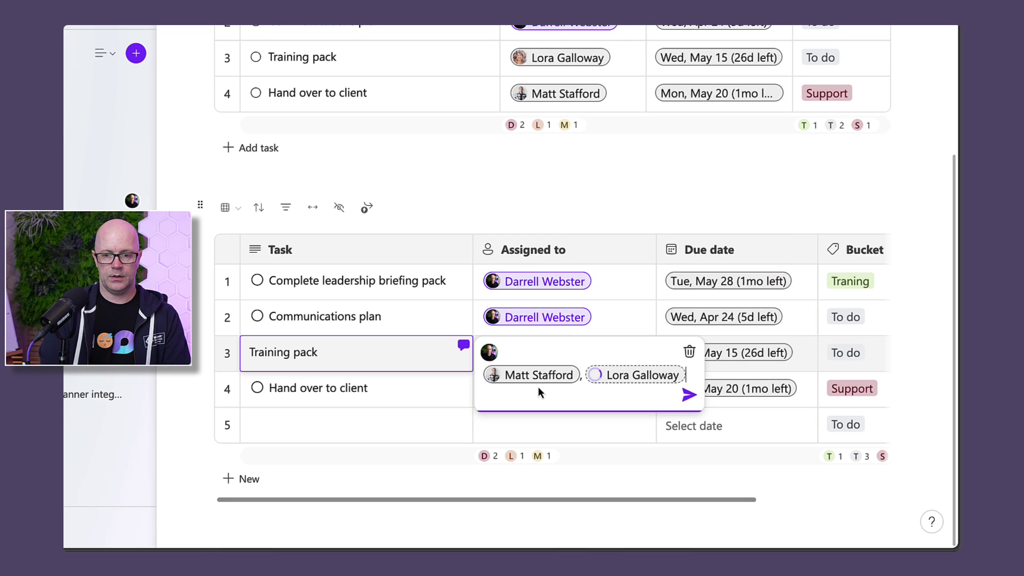
type("is going to")
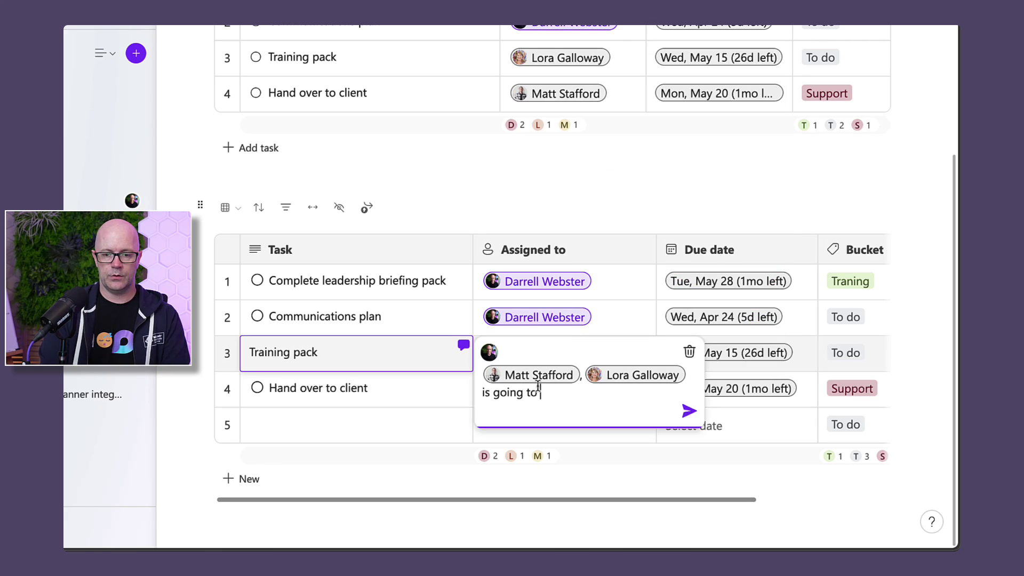
type(" need some hel")
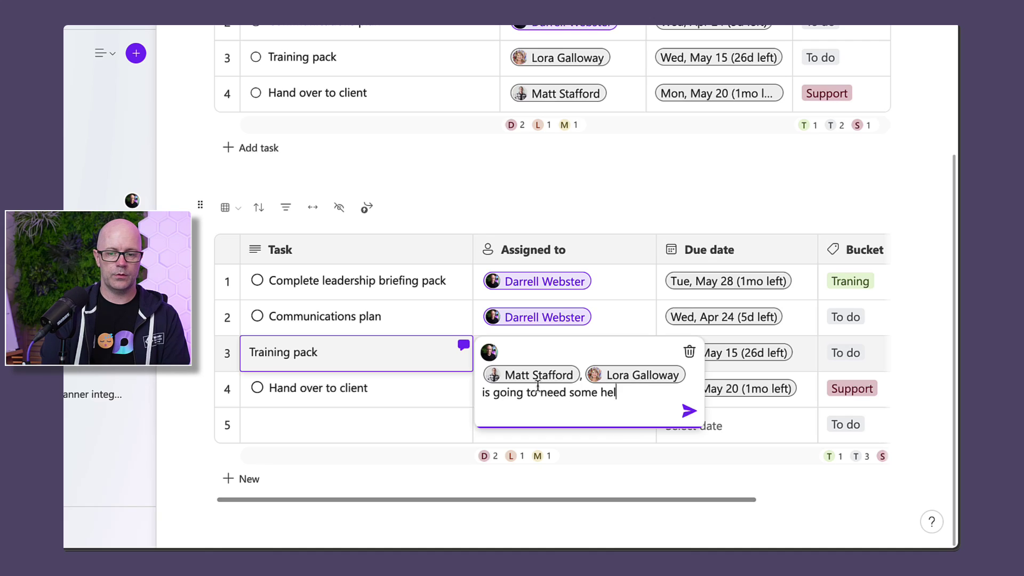
type("p with tho")
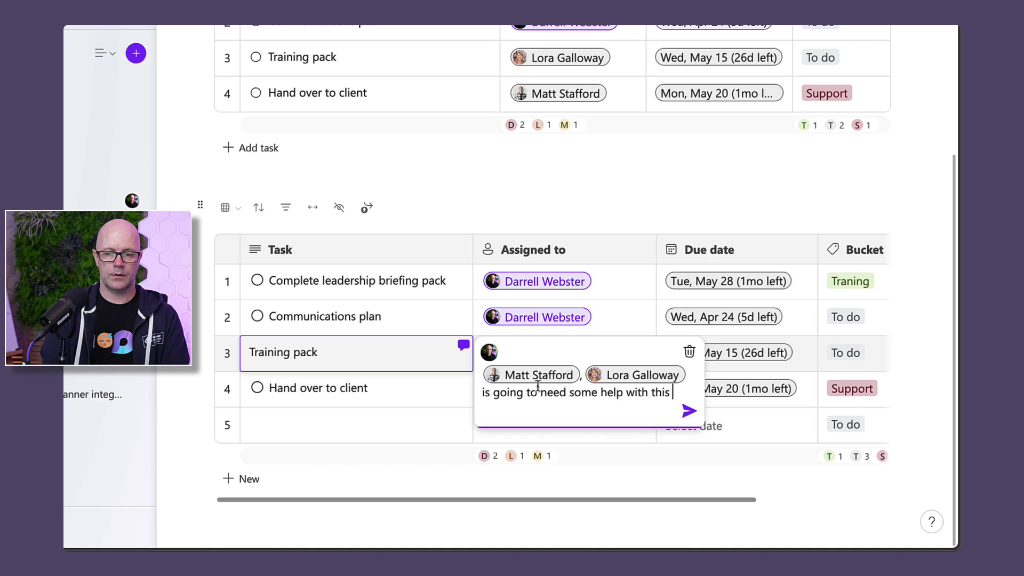
key("Return")
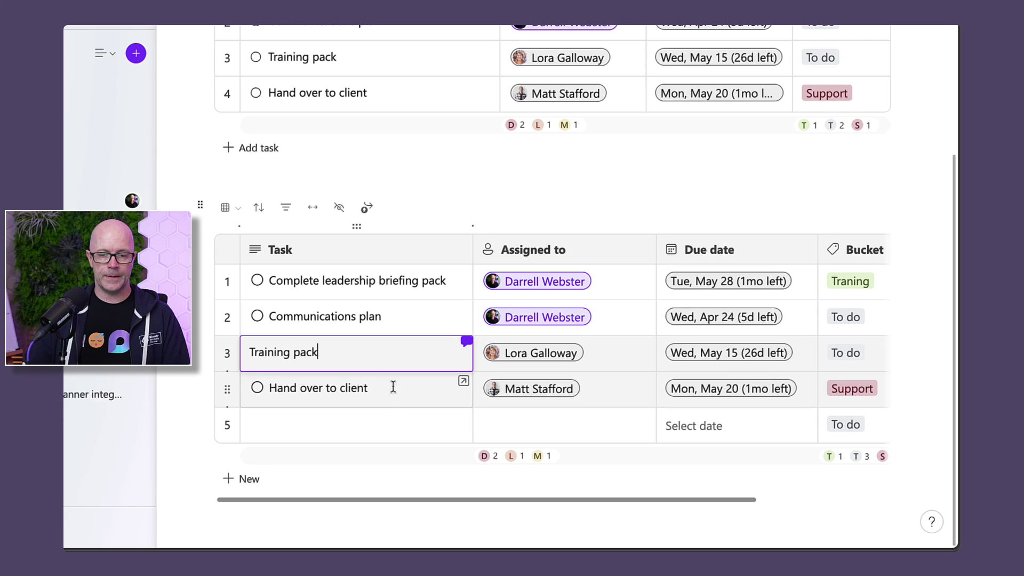
left_click(464, 347)
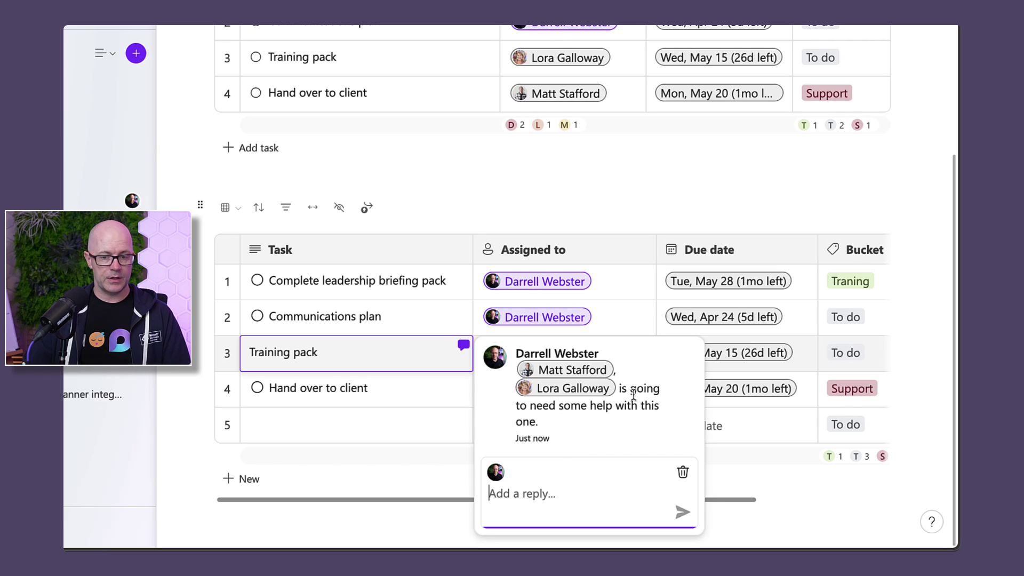
left_click(182, 399)
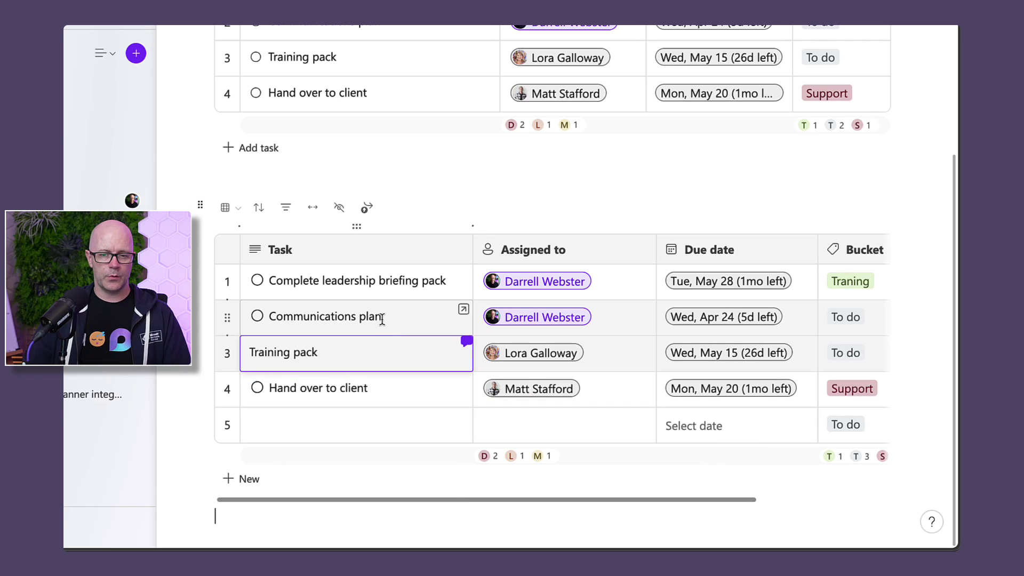
left_click(390, 280)
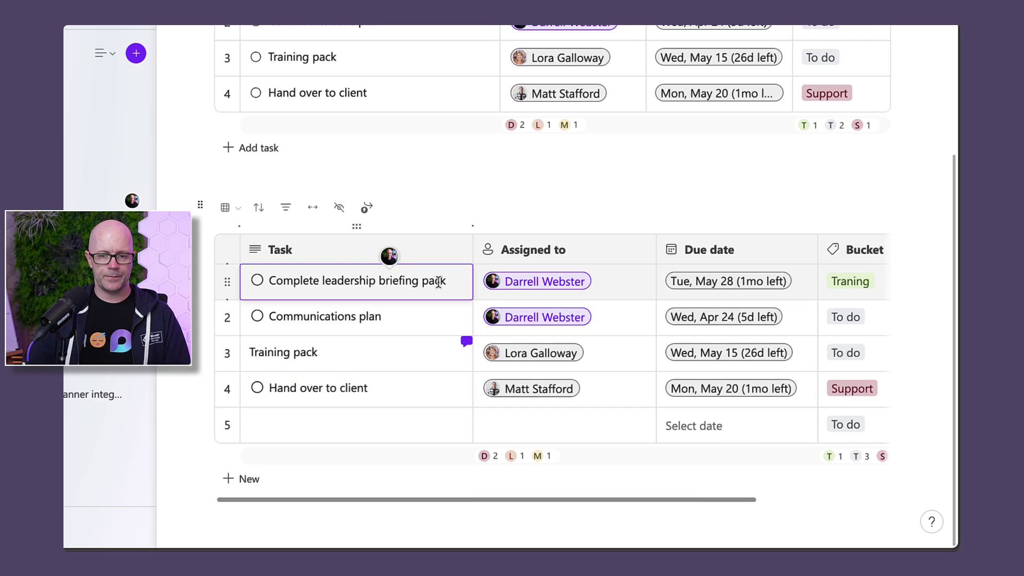
left_click(464, 275)
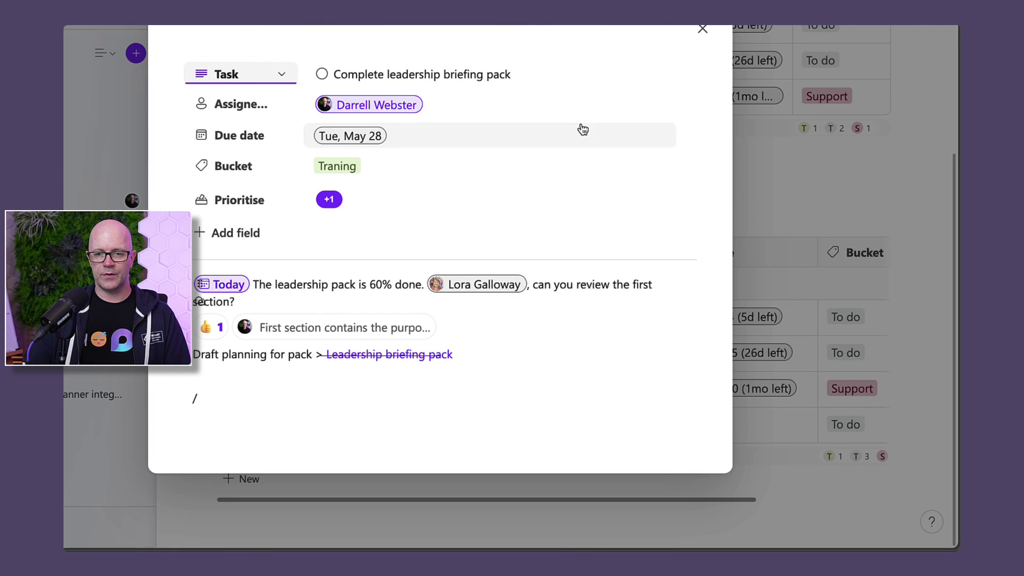
left_click(703, 31)
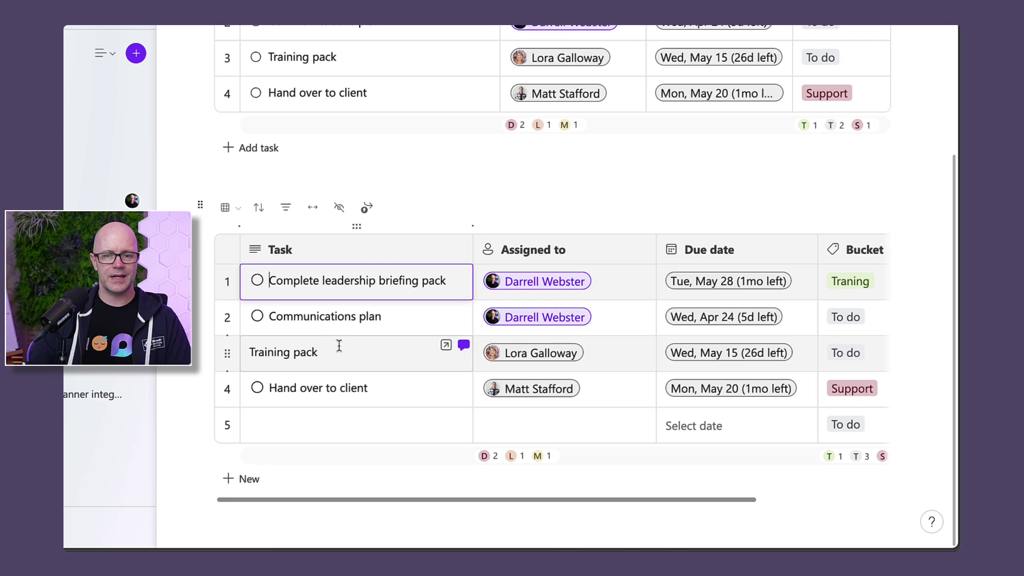
right_click(627, 353)
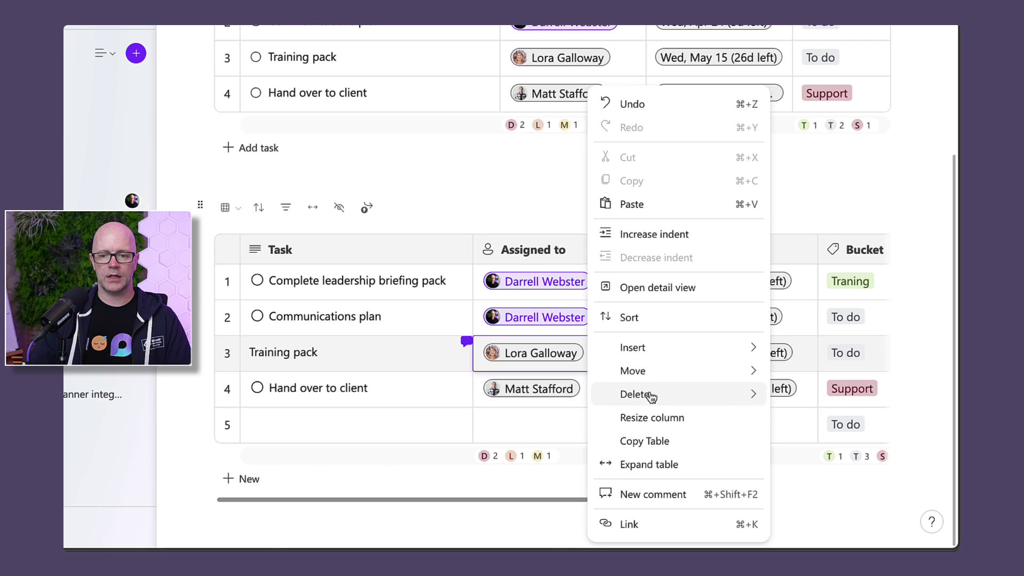
left_click(665, 496)
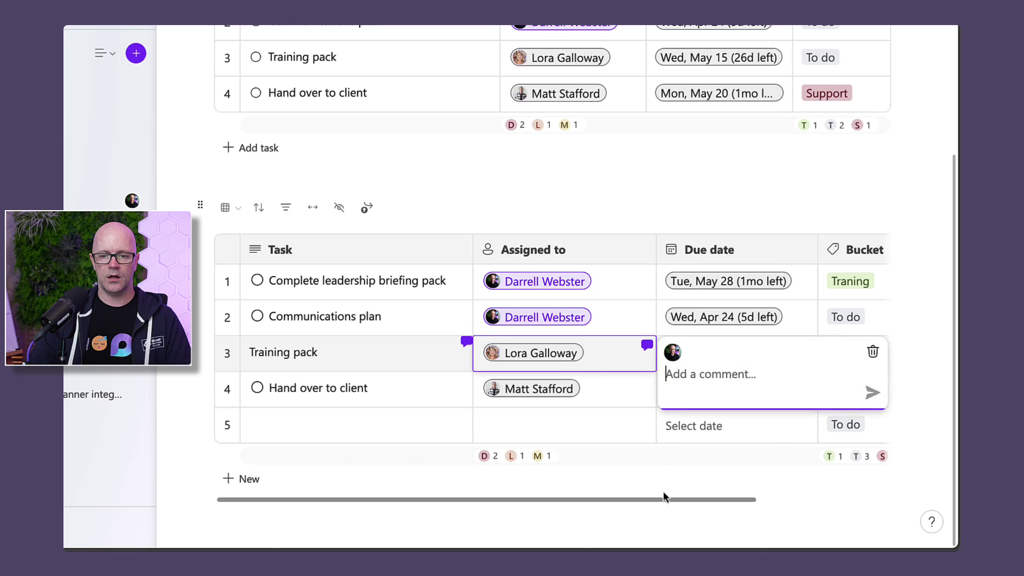
left_click(872, 353)
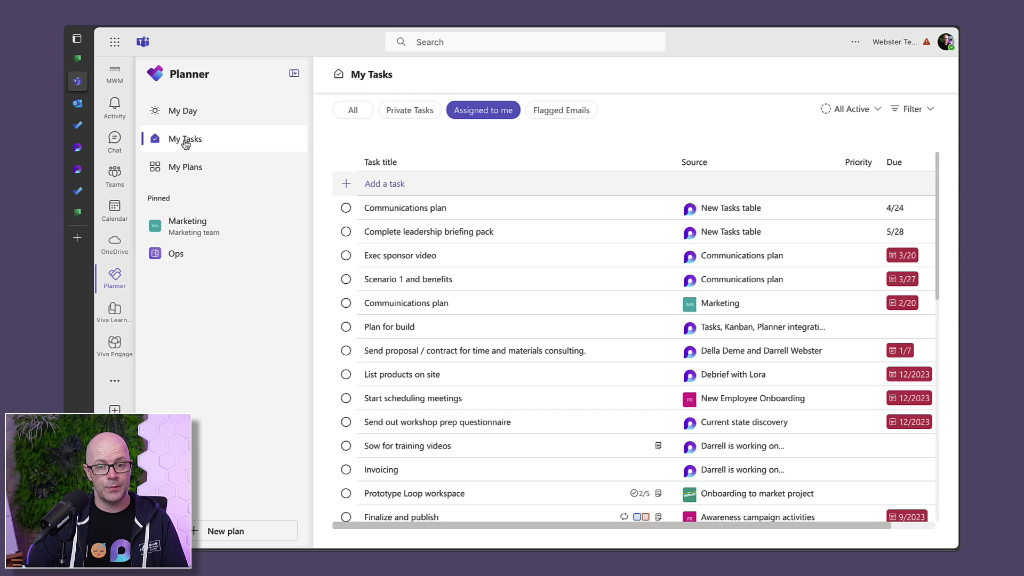
- Open and then close the Complete leadership briefing pack task details
left_click(465, 238)
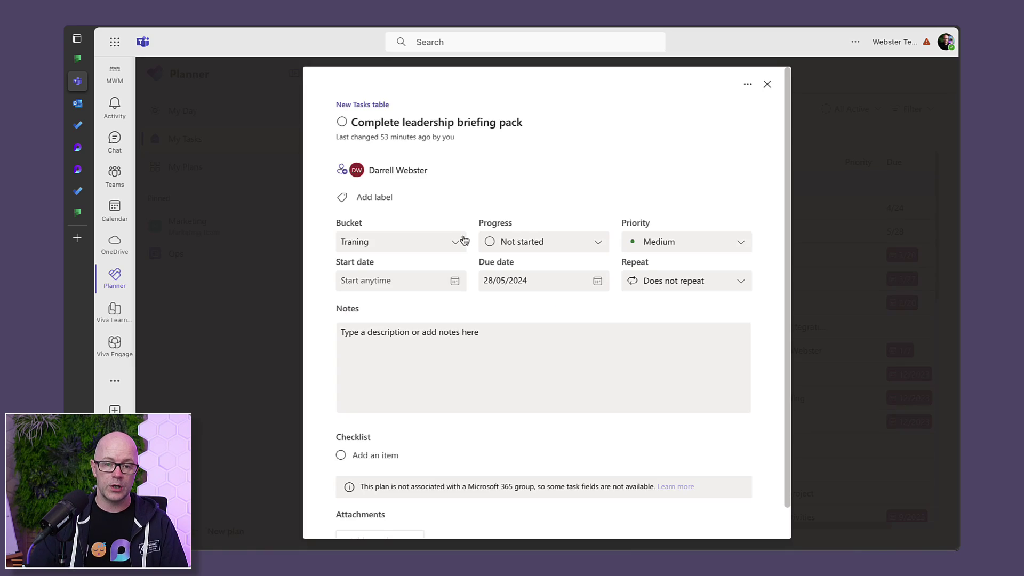
left_click(768, 85)
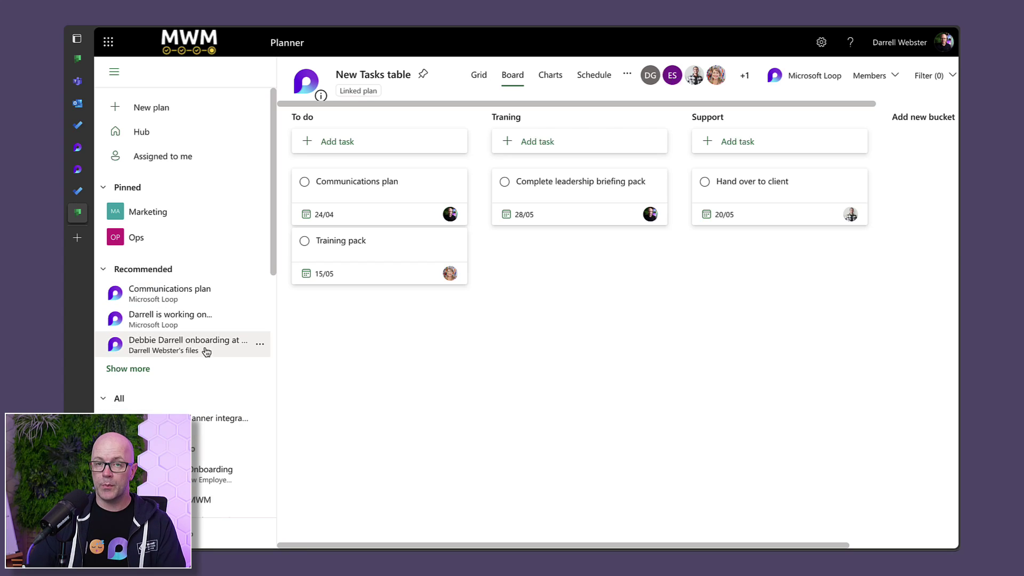
- Switch to the Teams Planner tab showing My Tasks with the New Tasks table tasks
scroll(199, 341, "down", 1)
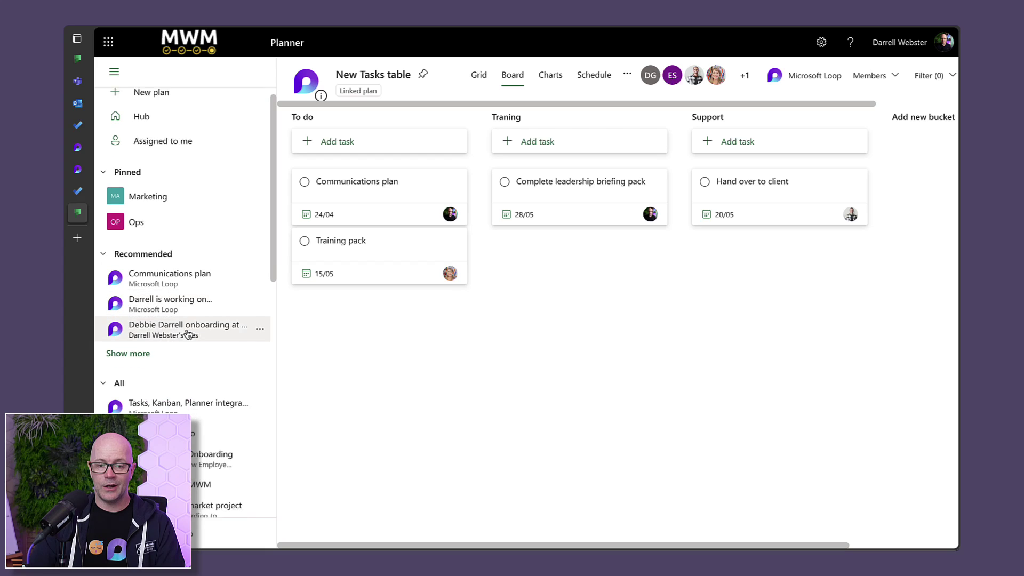
scroll(195, 340, "up", 1)
scroll(192, 339, "down", 1)
scroll(187, 336, "up", 1)
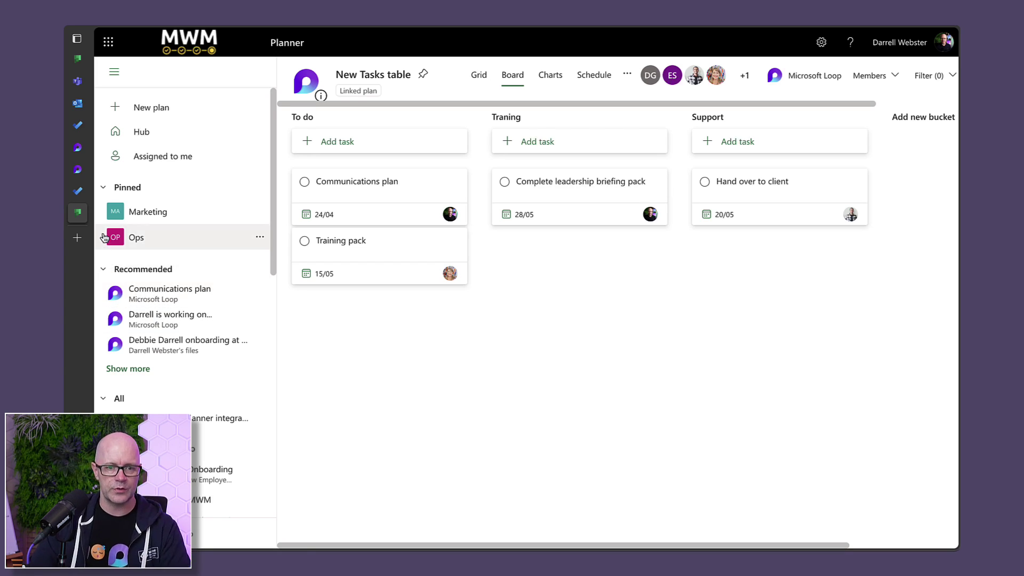
mouse_move(79, 144)
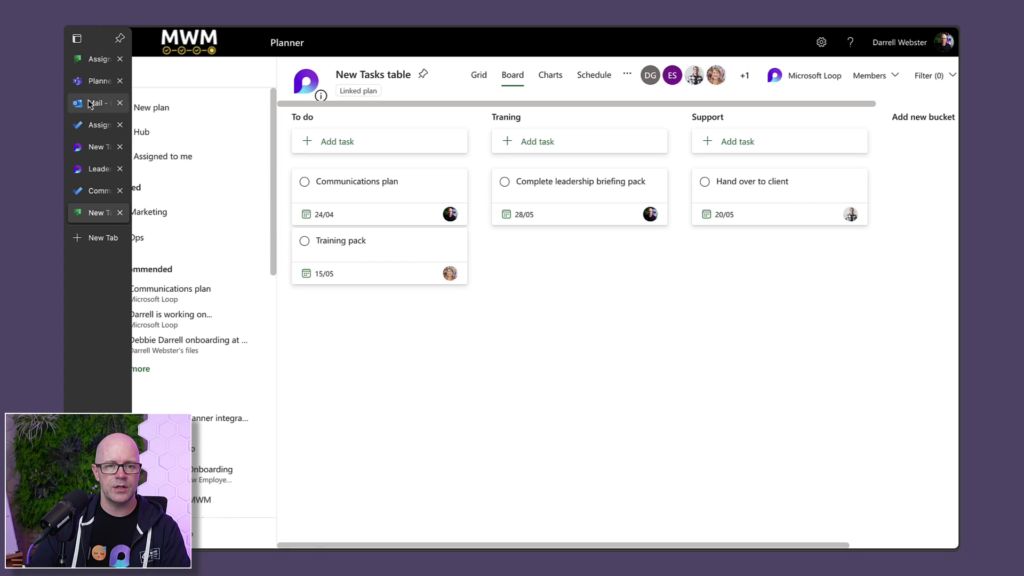
left_click(91, 82)
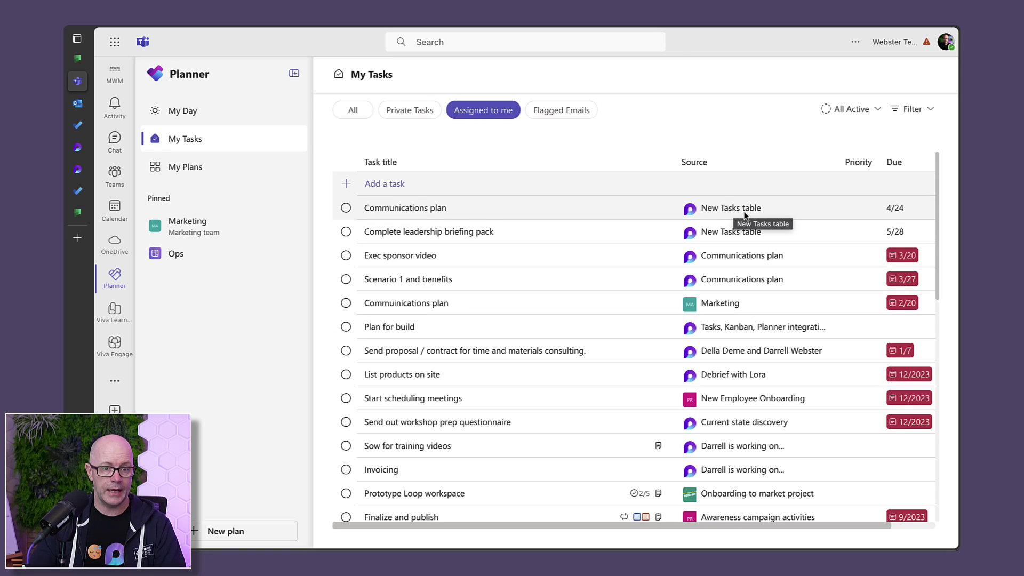
- Open the list of all My Plans and scroll through it
left_click(182, 167)
scroll(476, 336, "down", 10)
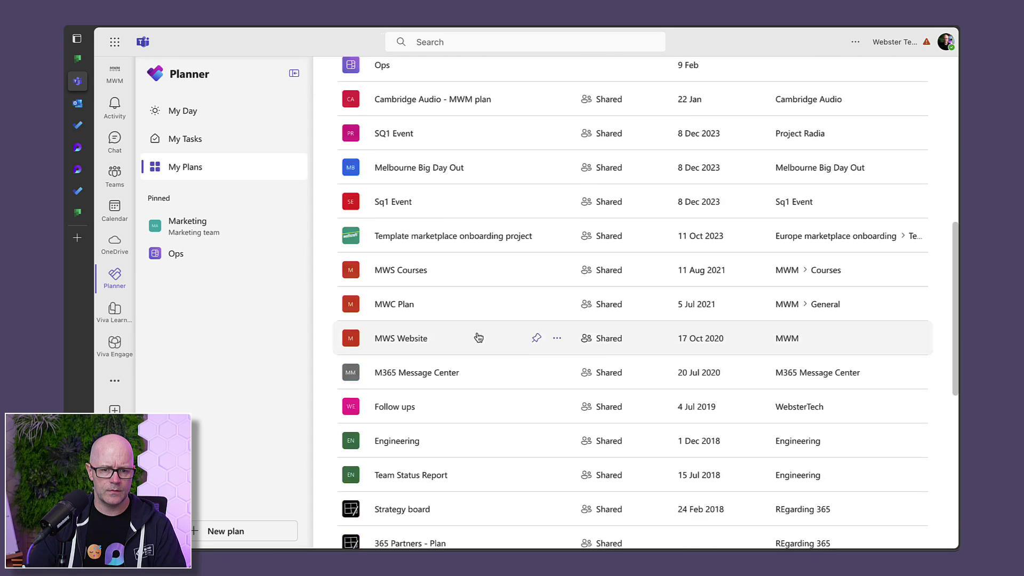
scroll(480, 347, "up", 1)
scroll(480, 348, "down", 3)
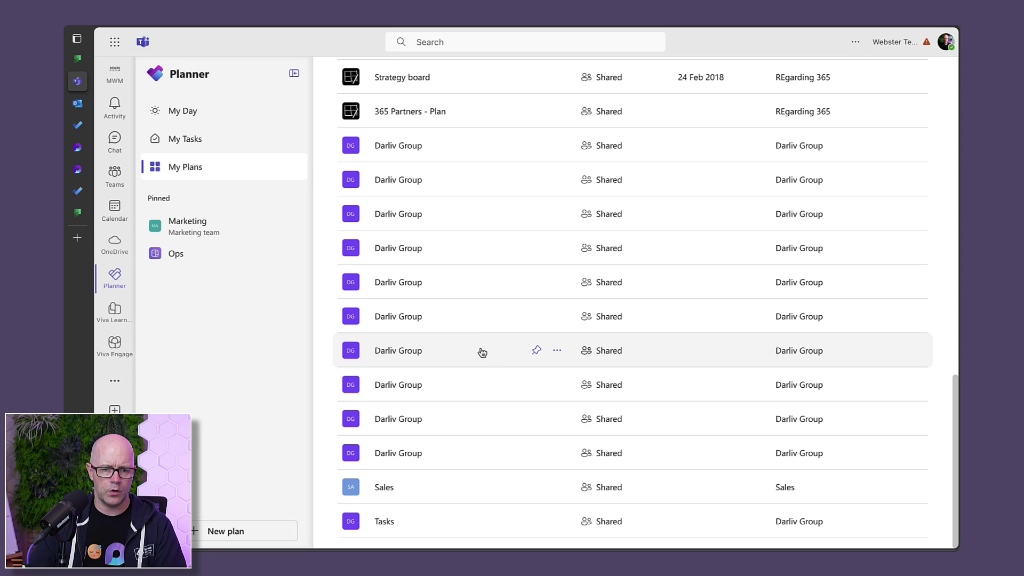
scroll(485, 357, "up", 4)
scroll(491, 367, "up", 10)
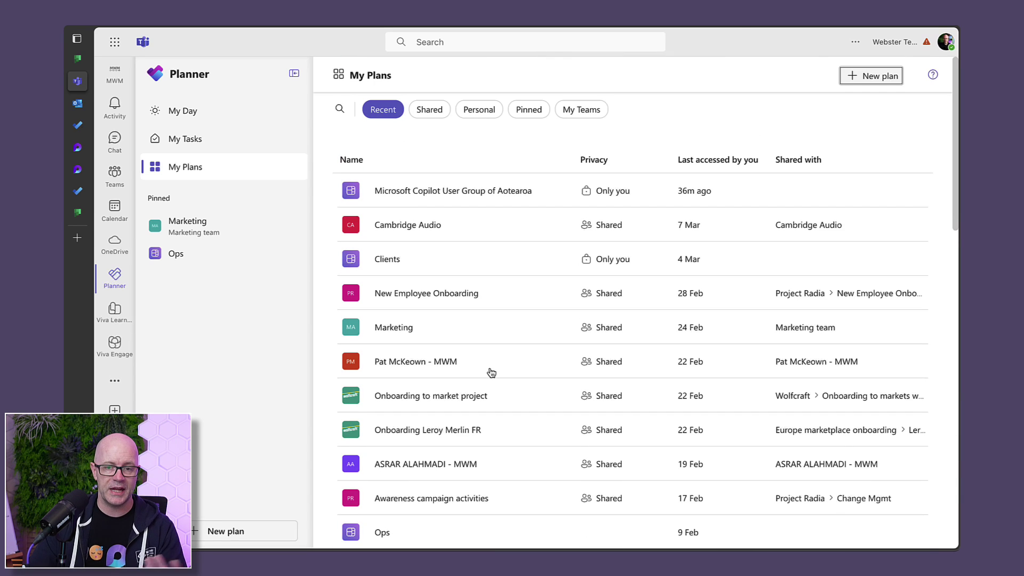
- Filter the plans by Shared, Personal, then Recent, and return to My Tasks
left_click(426, 109)
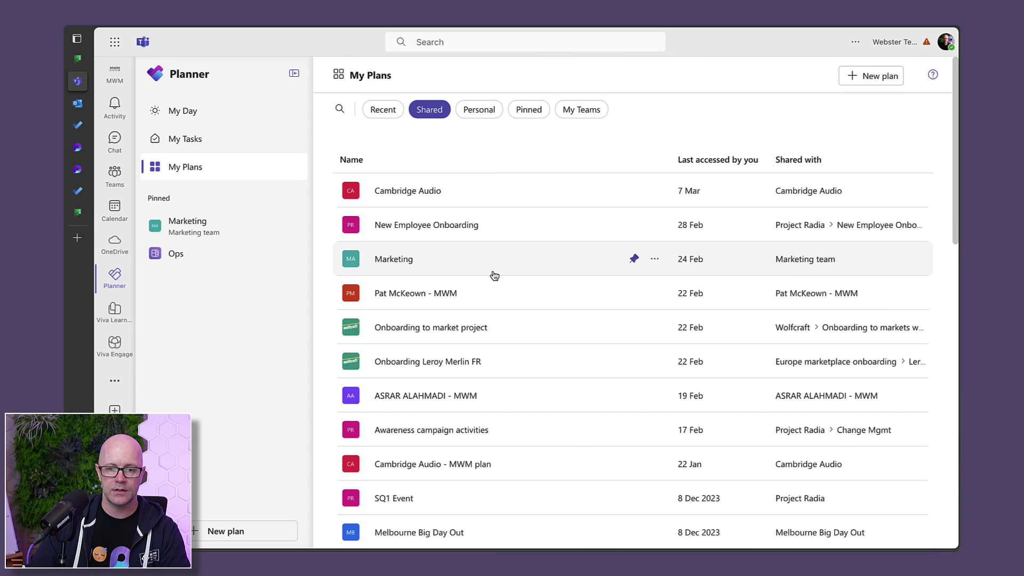
scroll(499, 288, "down", 10)
scroll(506, 304, "up", 10)
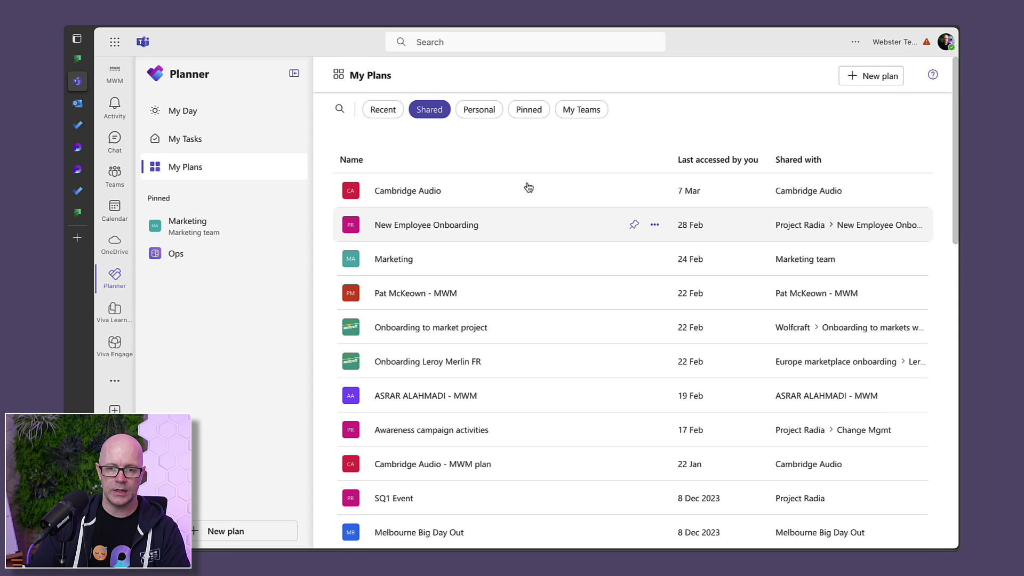
left_click(483, 111)
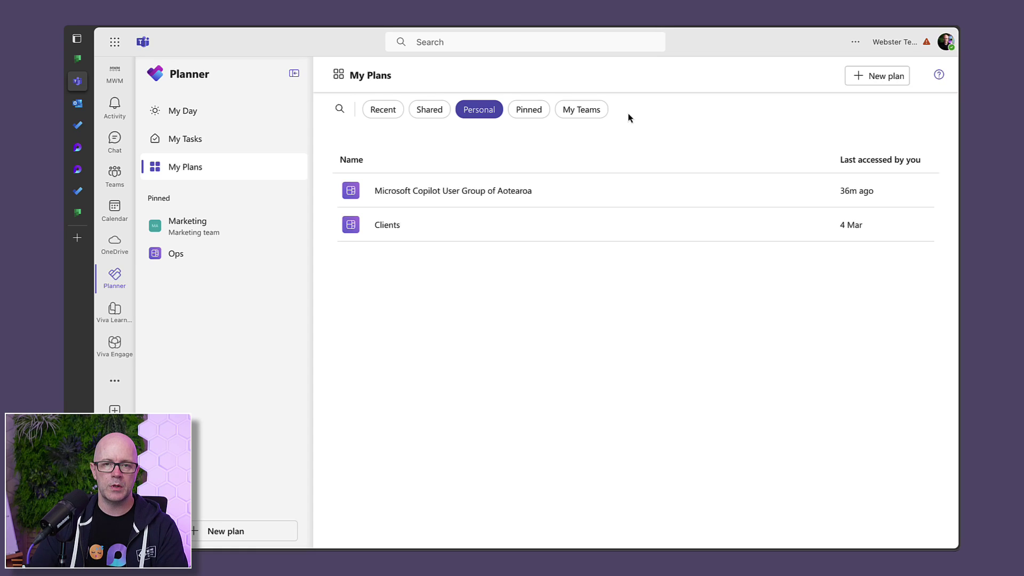
left_click(390, 114)
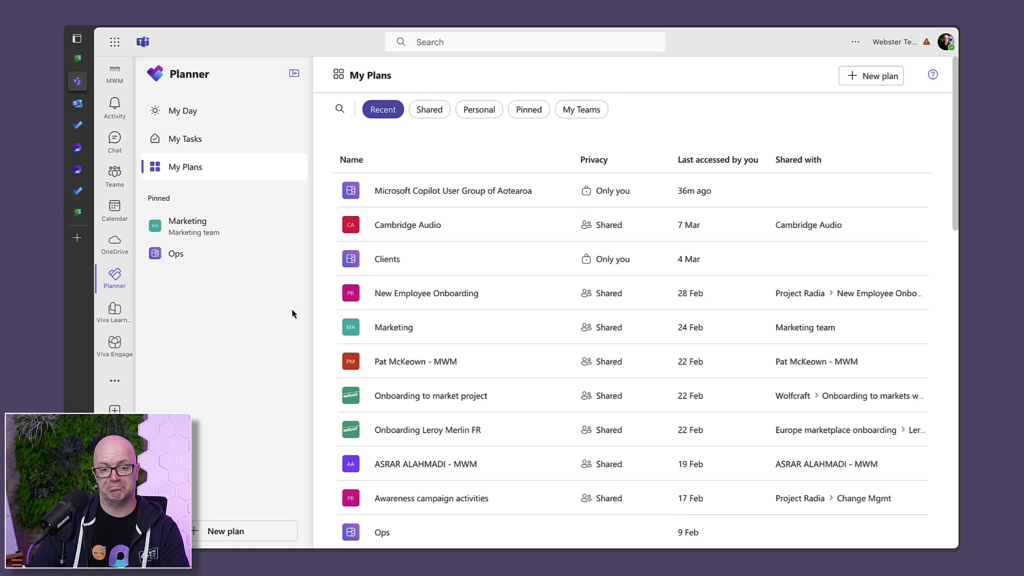
left_click(184, 141)
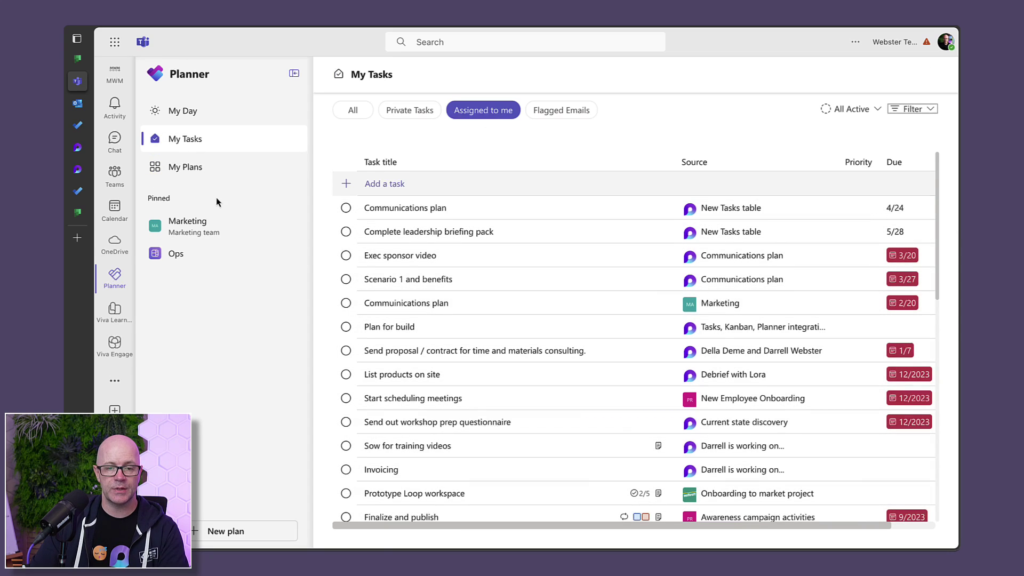
- Open the Loop forum in the Feedback Portal and scroll through its most-voted ideas
mouse_move(77, 212)
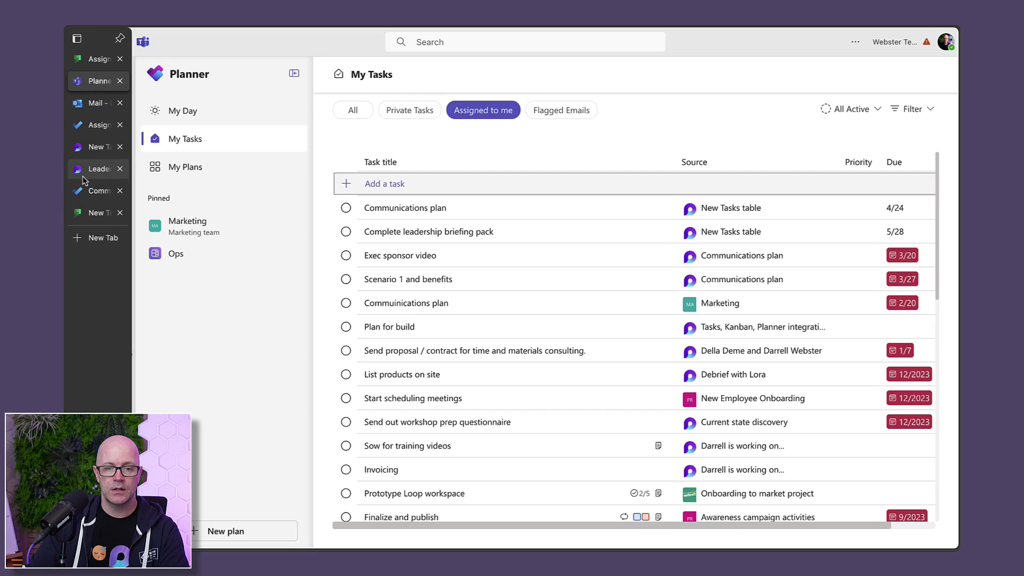
left_click(94, 152)
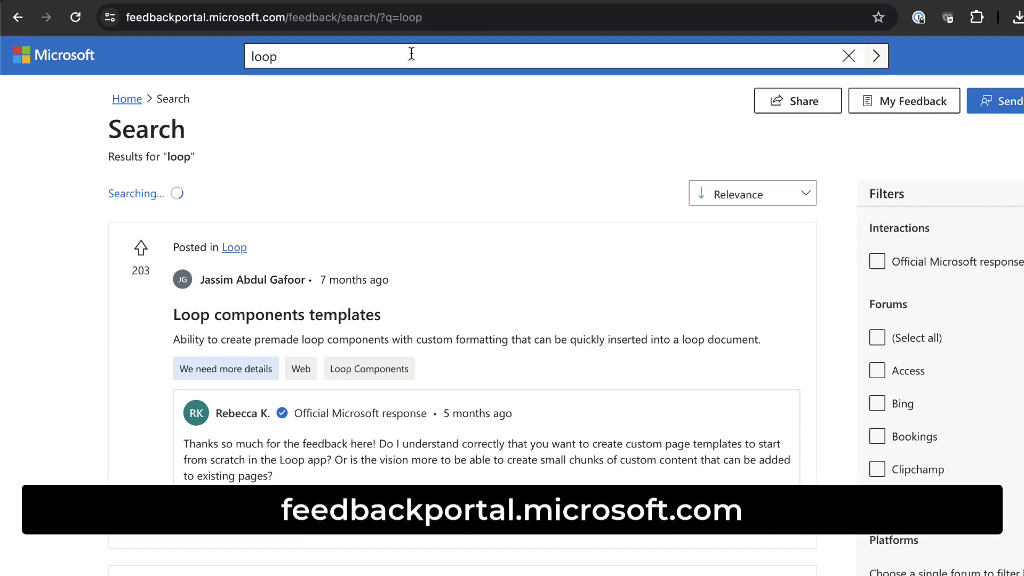
left_click(235, 248)
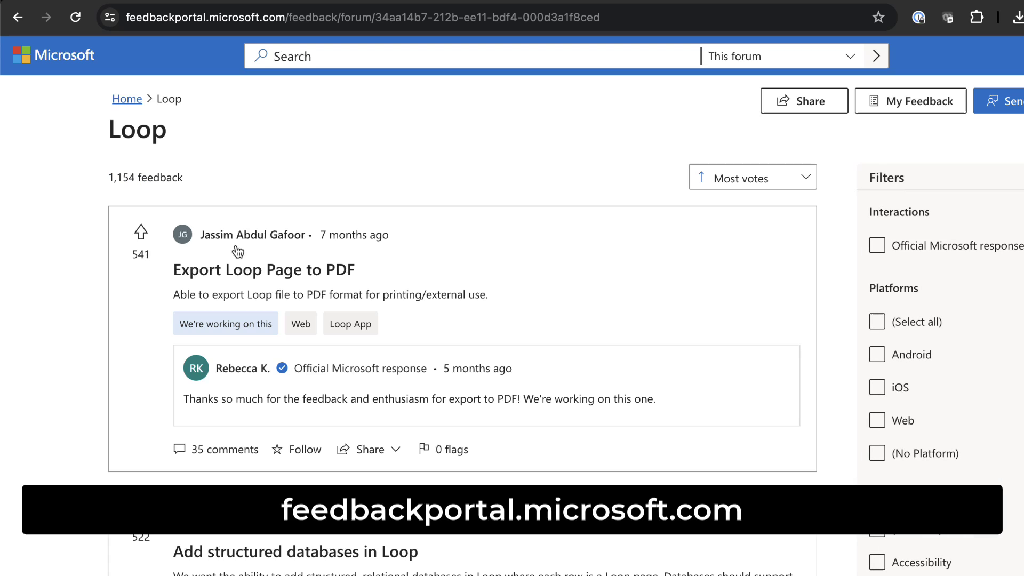
scroll(61, 278, "down", 10)
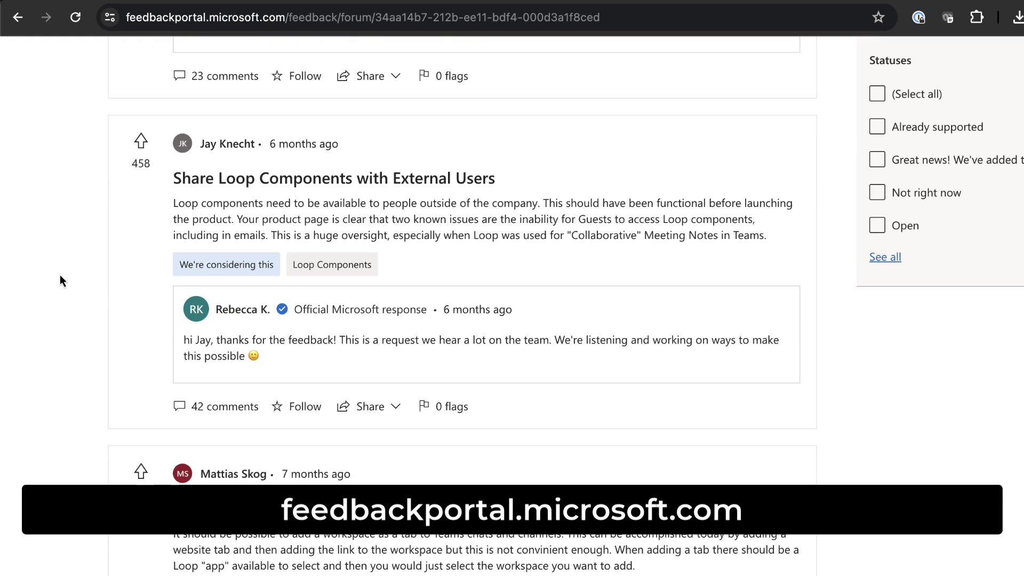
scroll(60, 274, "down", 10)
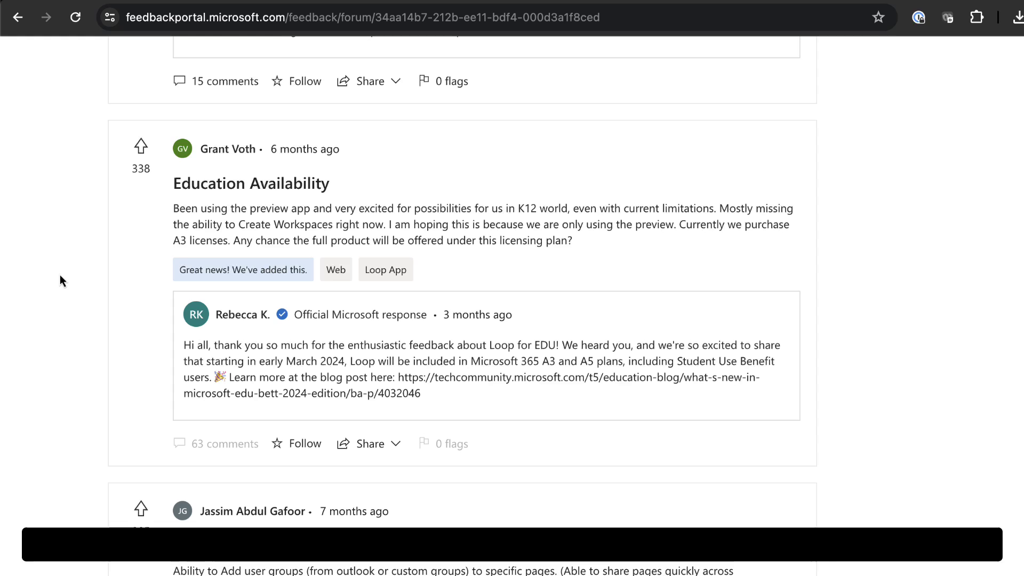
scroll(59, 275, "down", 10)
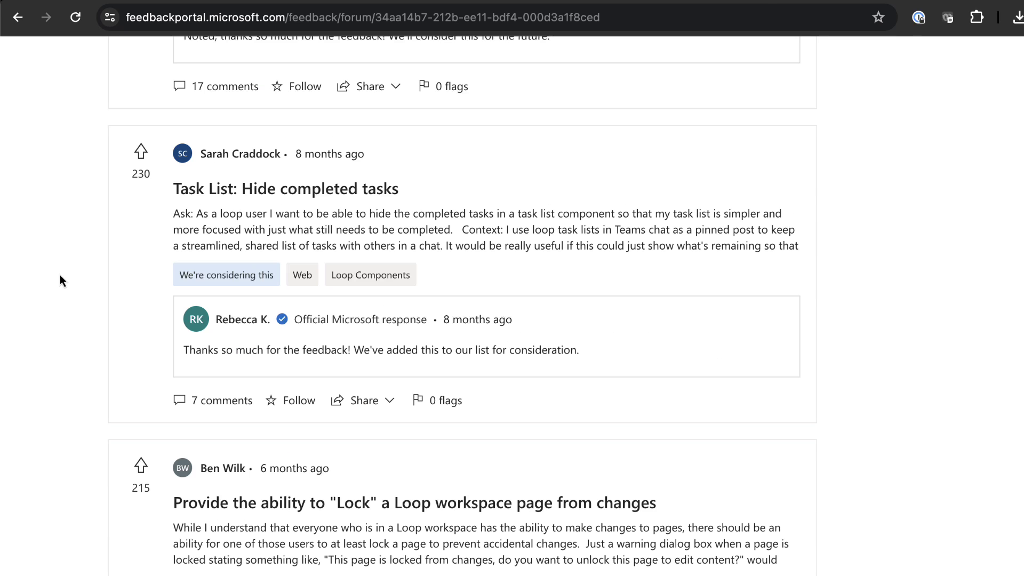